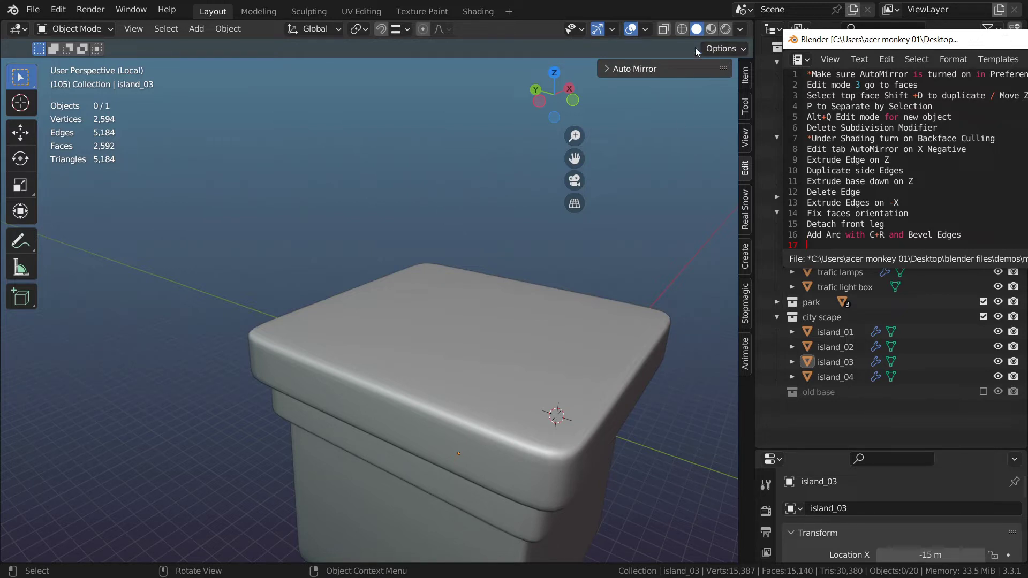
Step: Search the add-on preferences for "Mir" to check that Auto Mirror is enabled, and look at the viewport shading options
left_click(58, 9)
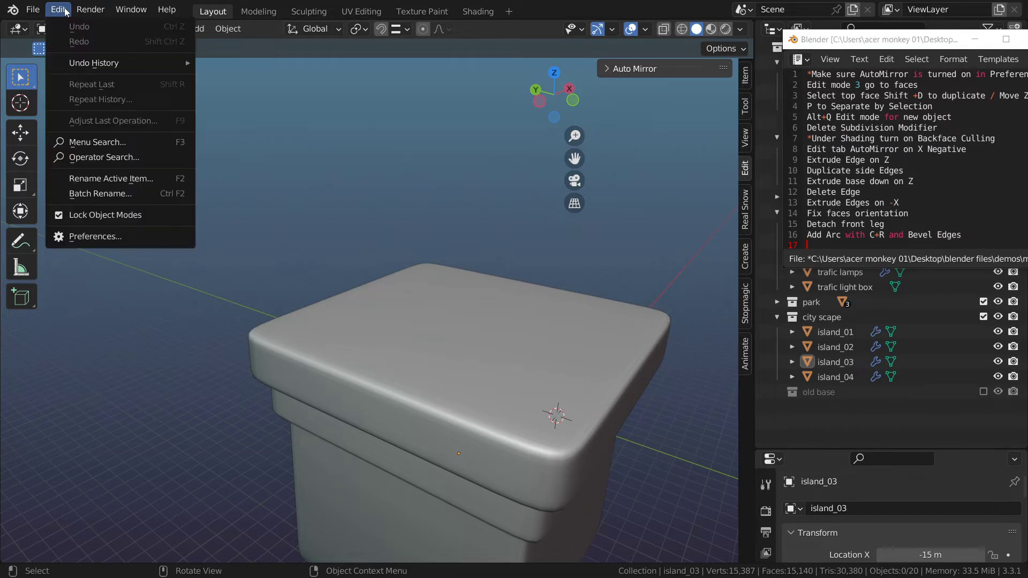
left_click(102, 237)
left_click(426, 74)
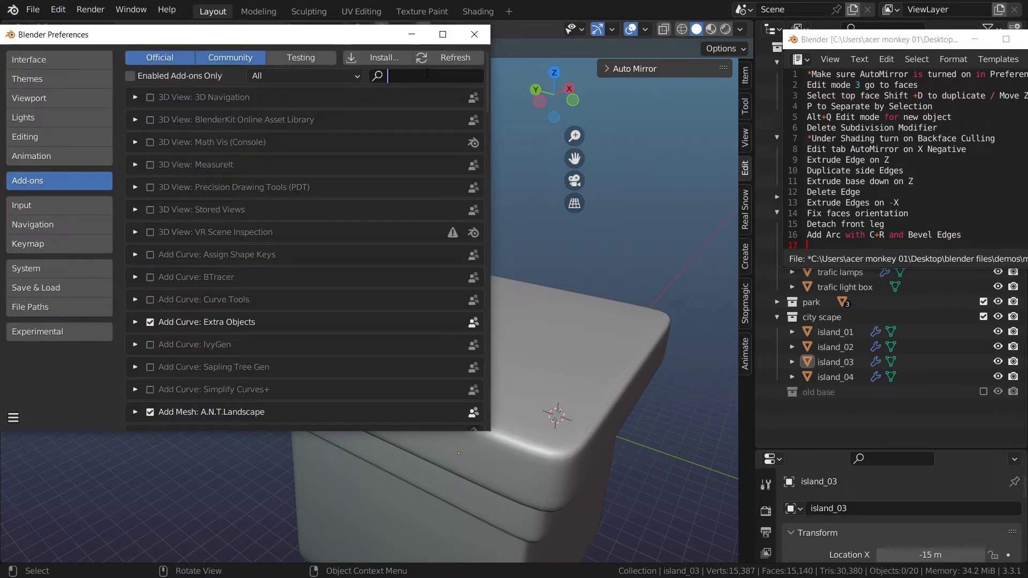
type("Mir")
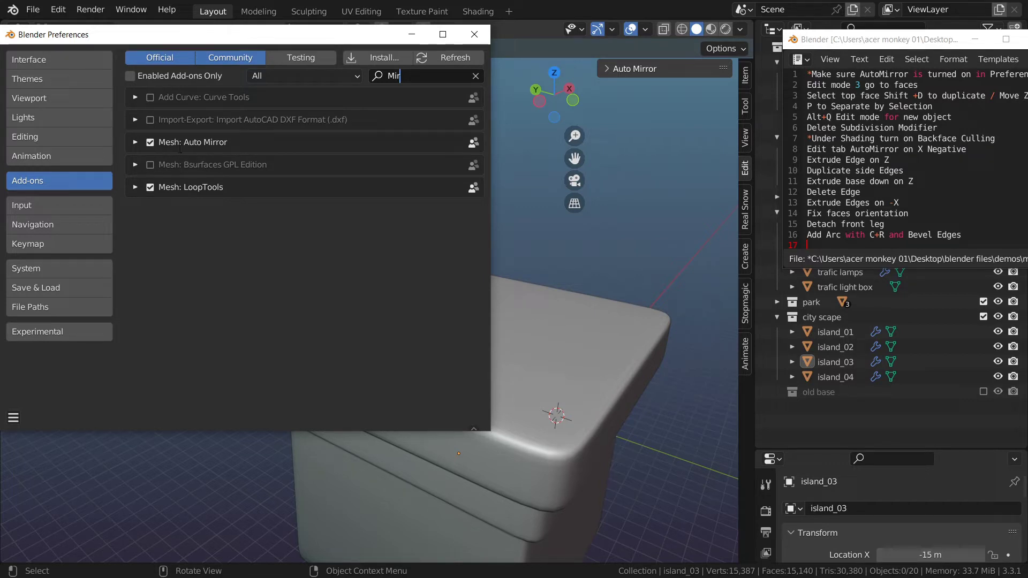
left_click(474, 35)
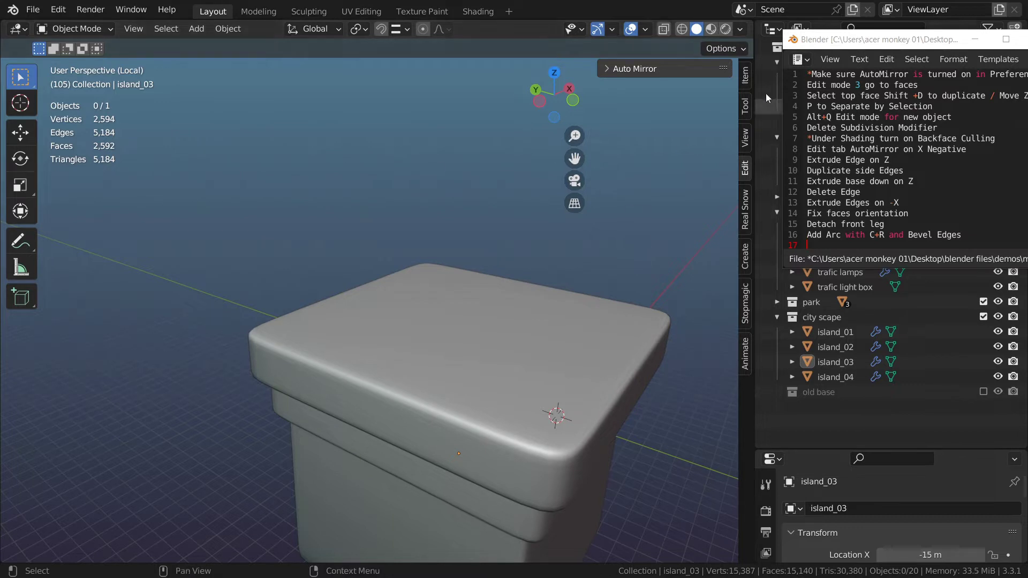
left_click(741, 30)
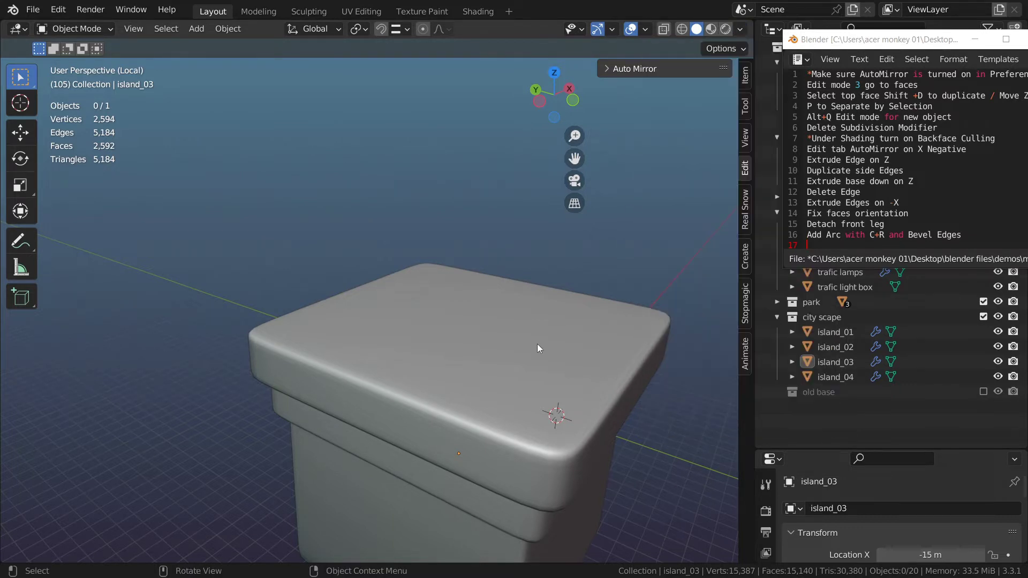
Step: Duplicate the central top face of island_03 in Edit Mode and move the copy 0.5 m up along Z
left_click(483, 345)
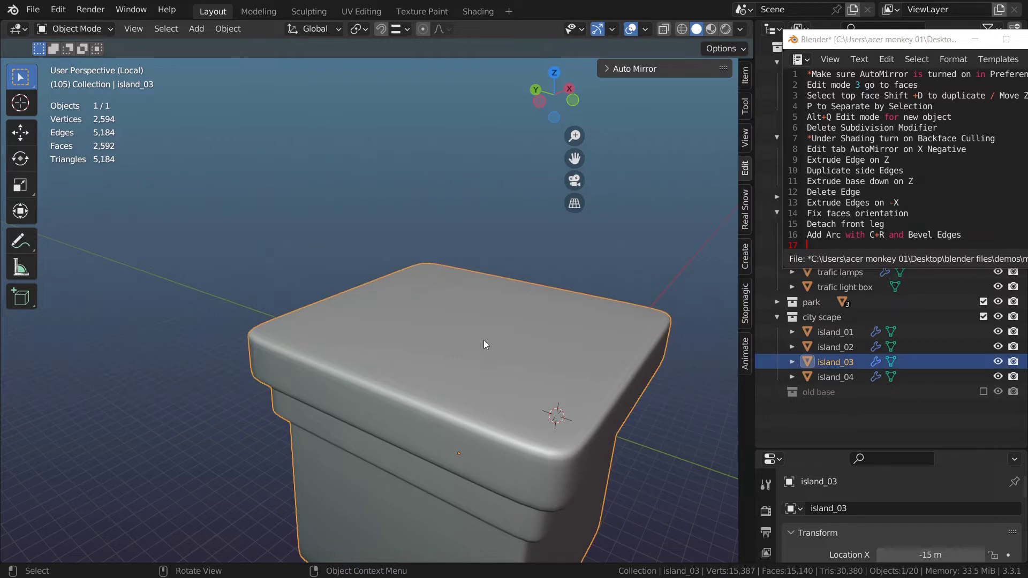
key("Tab")
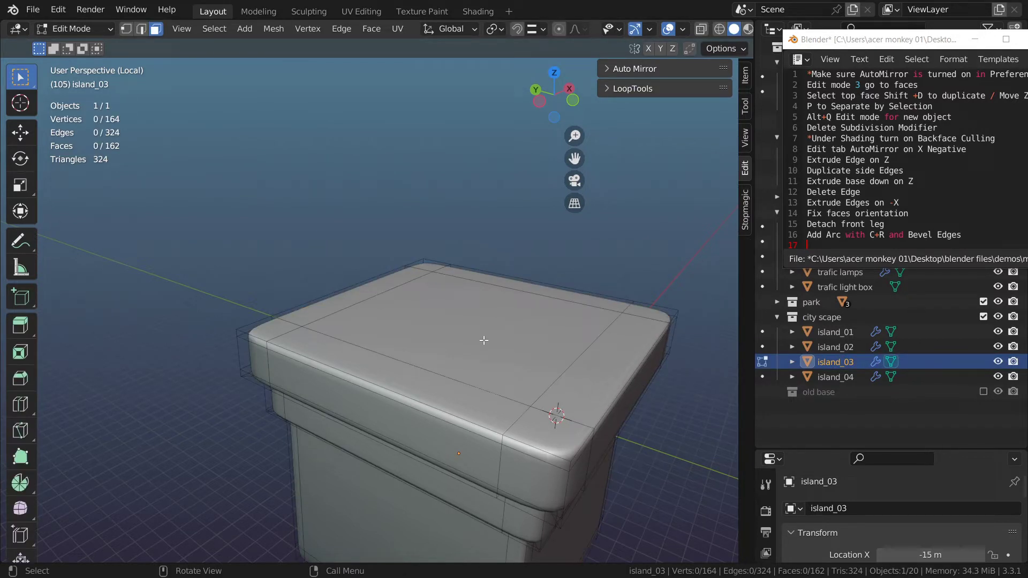
left_click(484, 338)
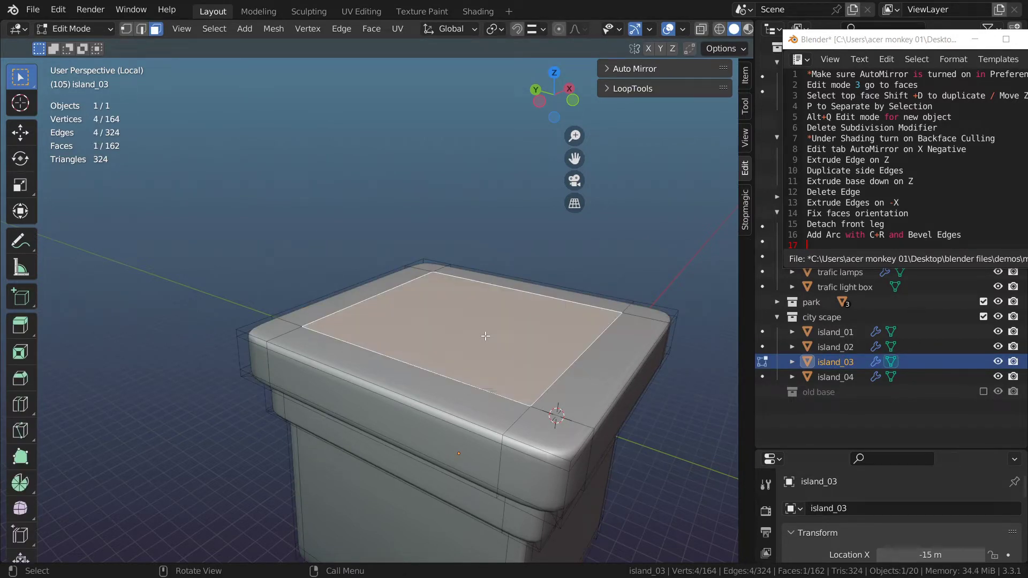
key("shift+d")
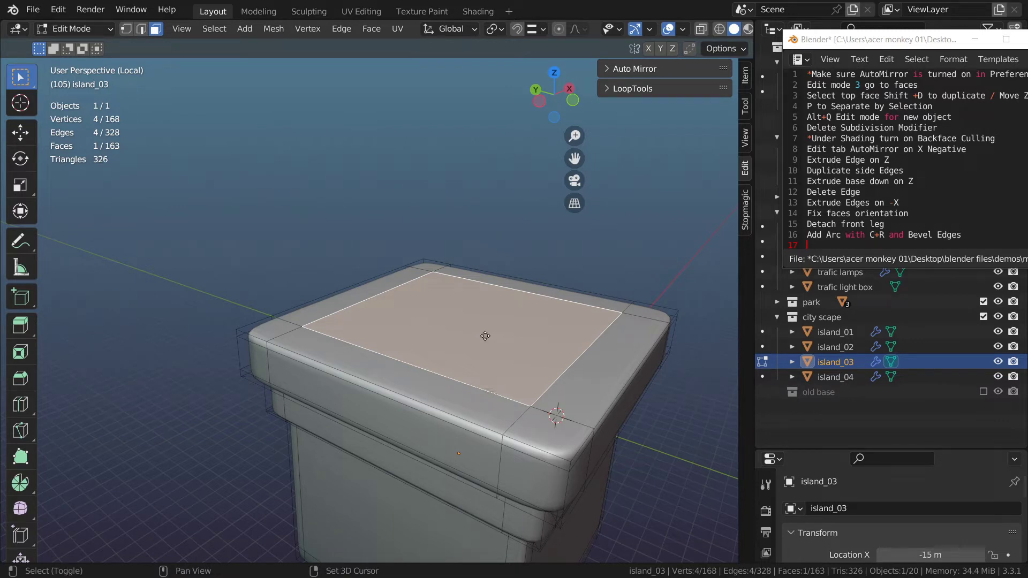
right_click(485, 336)
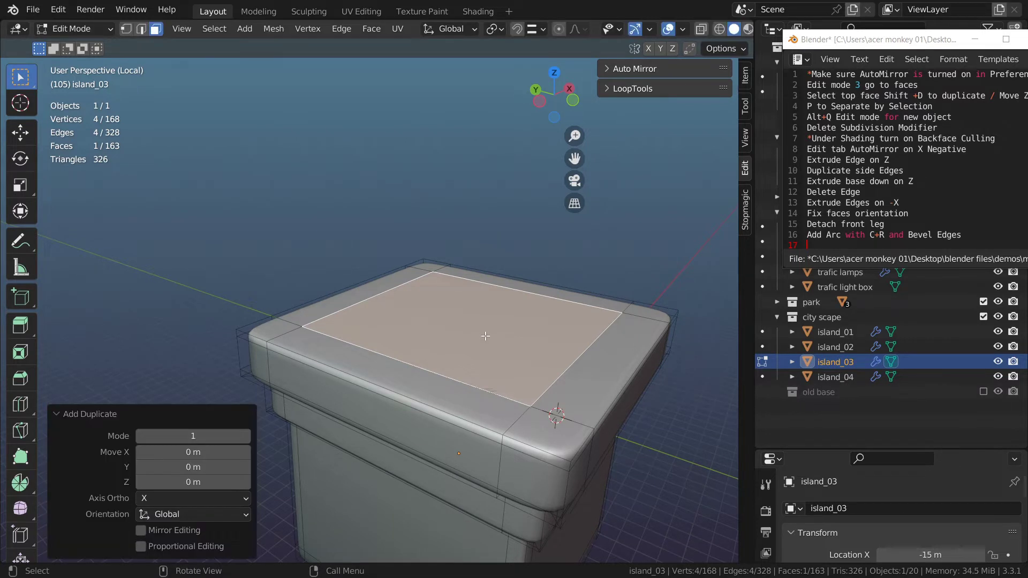
left_click(195, 481)
type(".5")
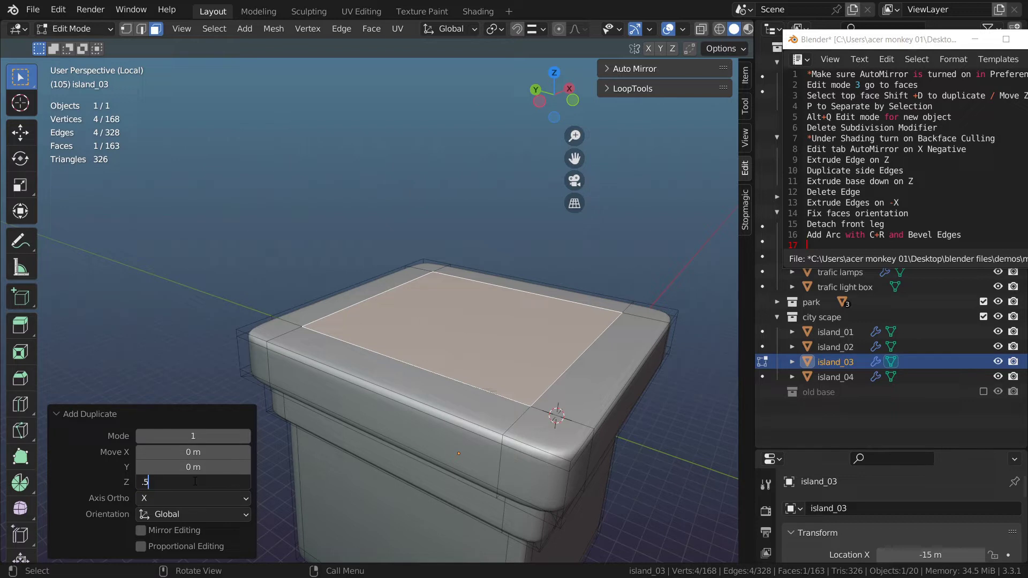
key("Return")
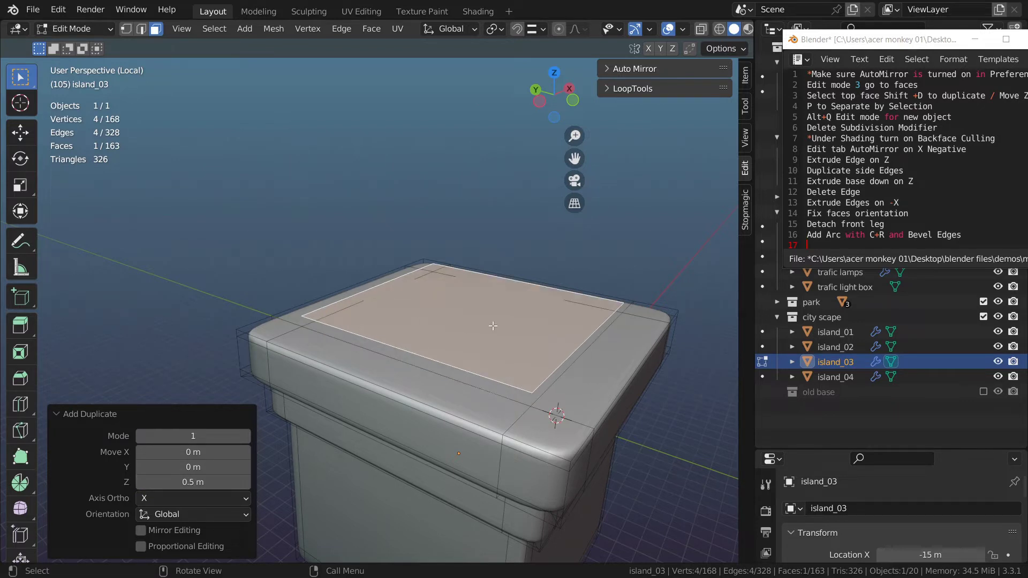
Step: Separate the duplicated face by selection into its own object and switch Edit Mode to that new object
key("p")
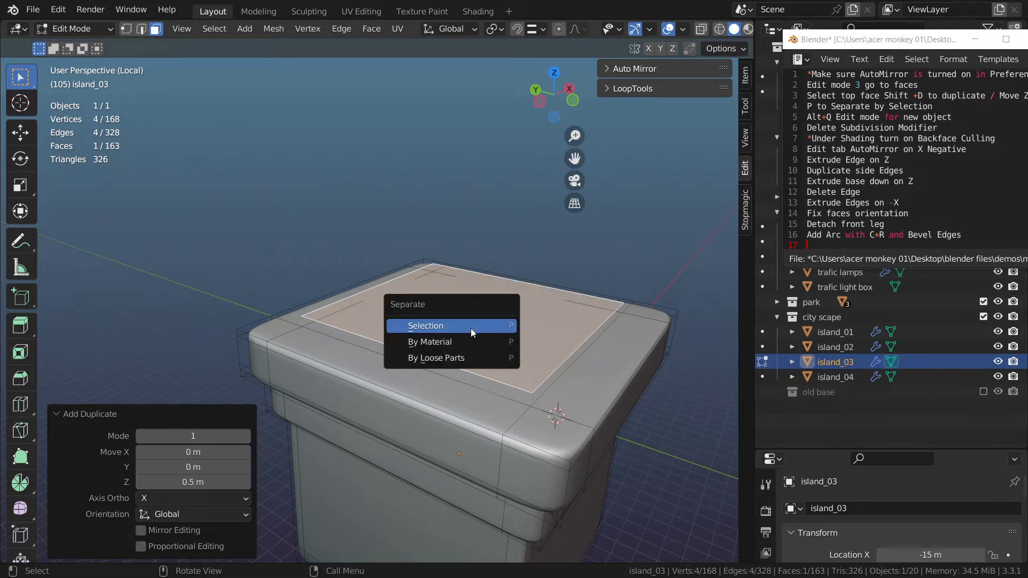
left_click(470, 329)
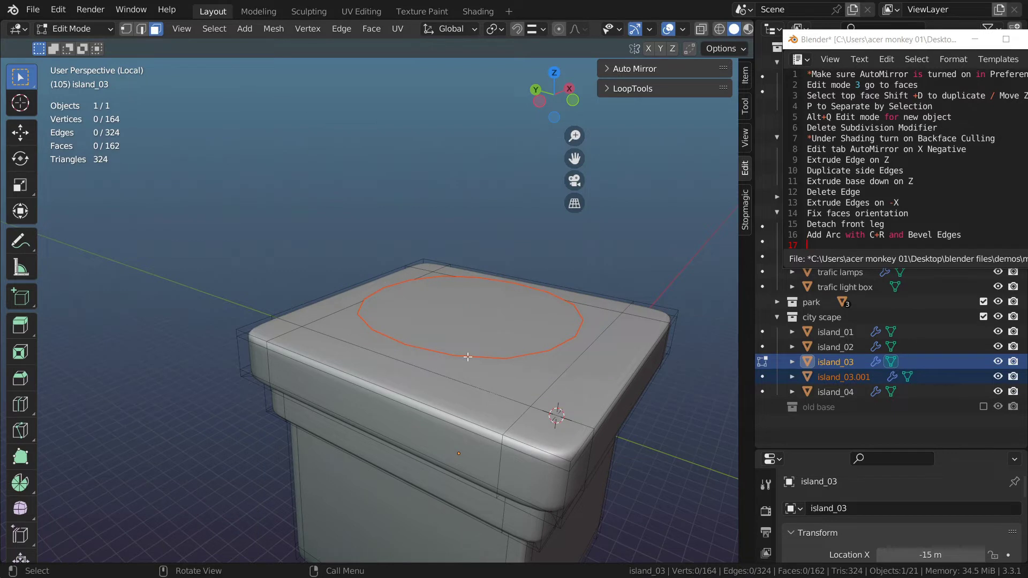
key("alt")
key("alt+q")
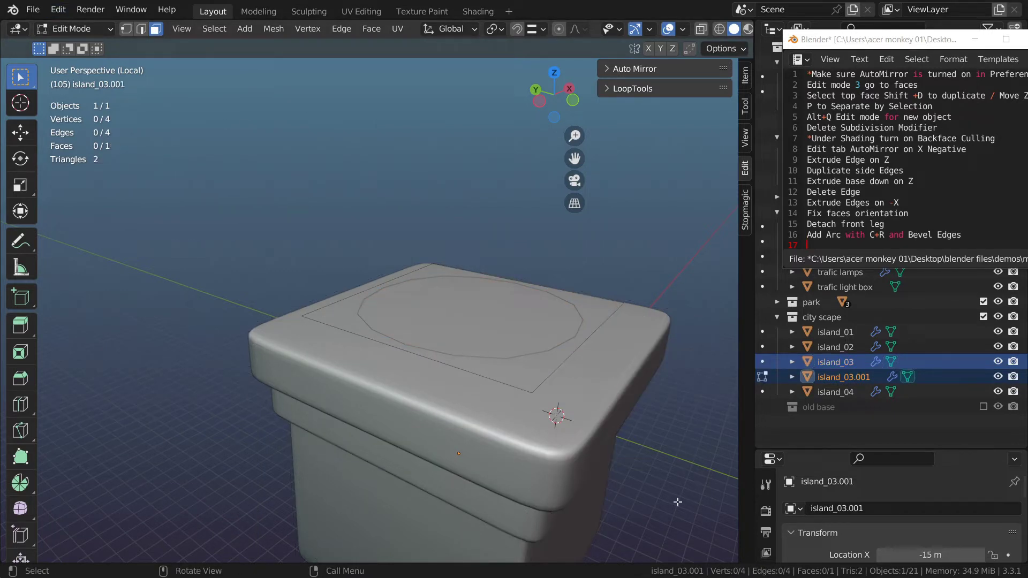
Step: Remove the Subdivision modifier from the separated face object island_03.001
left_click_drag(889, 451, 889, 299)
left_click(766, 518)
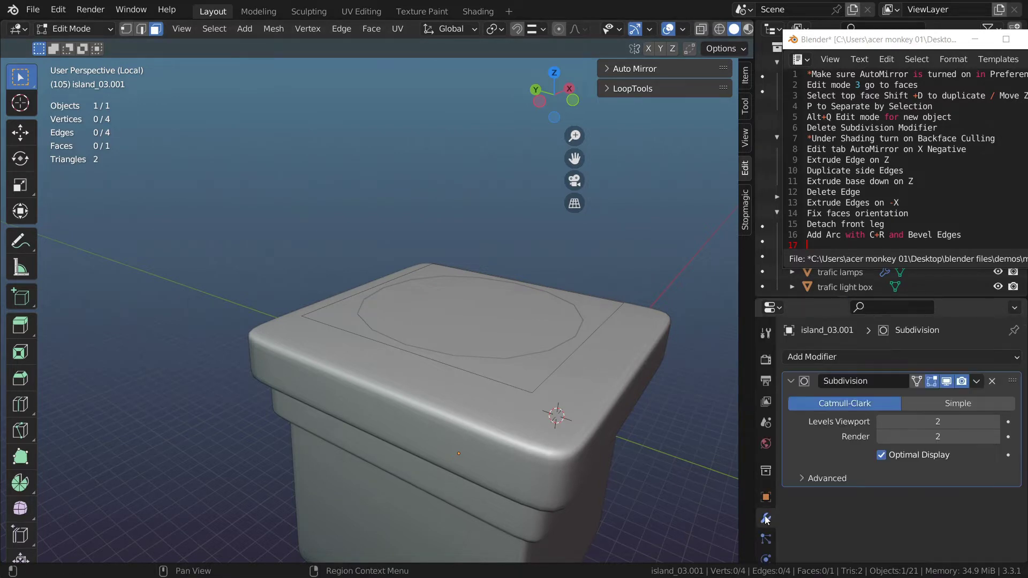
left_click(992, 381)
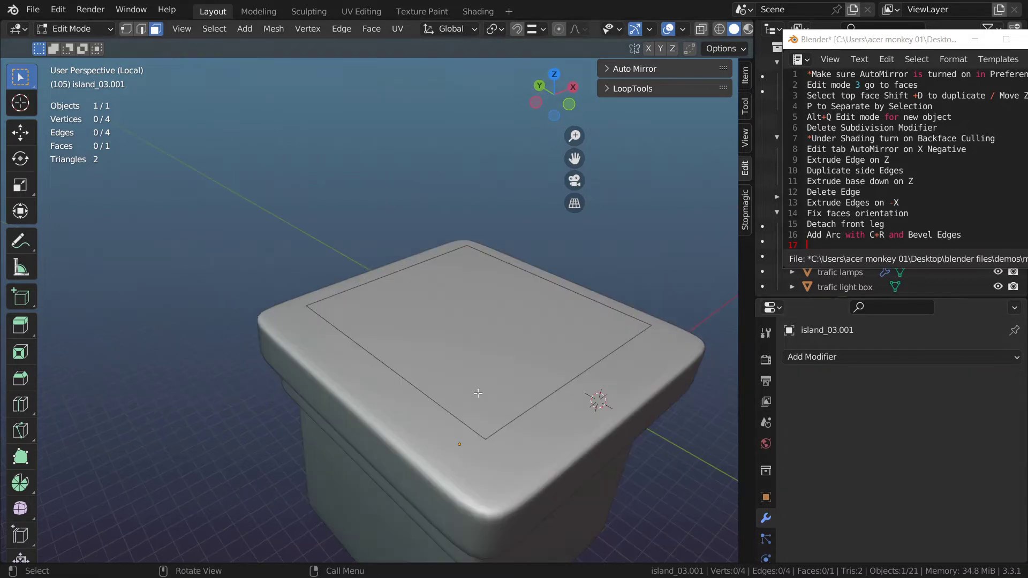
Step: Scale the separated face to about 0.135 along Y and 0.389 along X, making a narrow seat strip
left_click(562, 370)
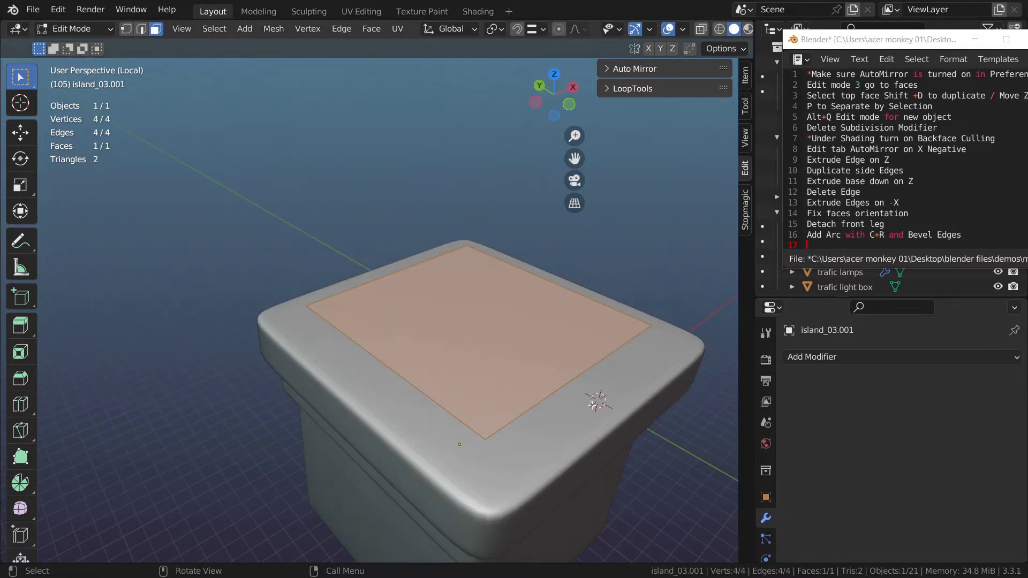
key("s")
key("y")
left_click(478, 322)
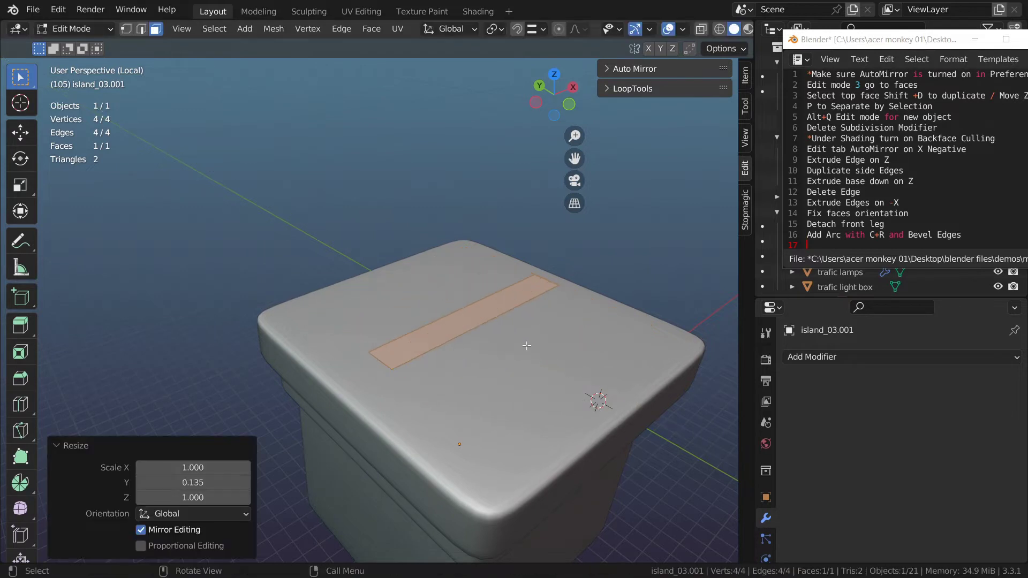
key("s")
key("x")
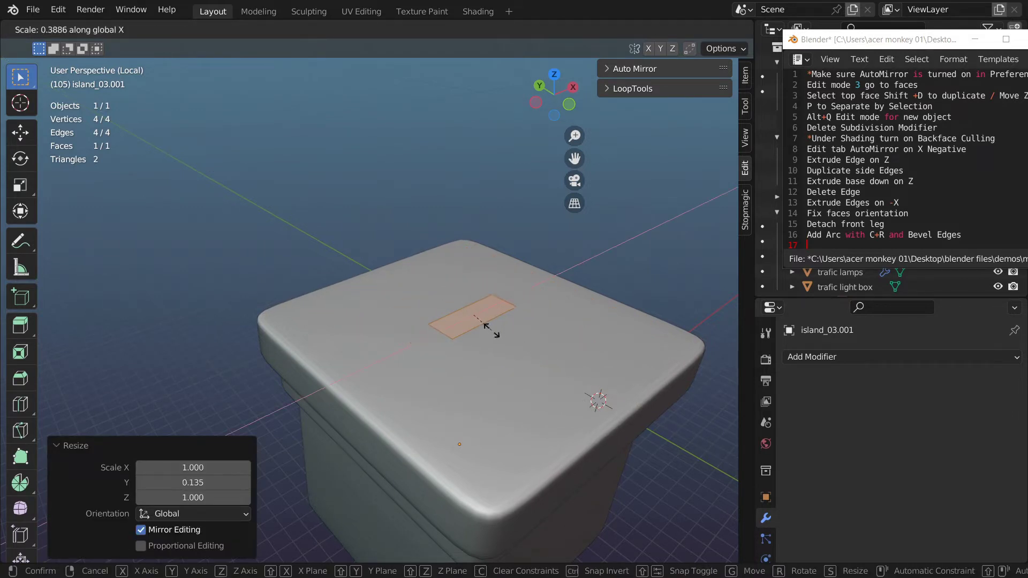
left_click(493, 331)
Step: Apply AutoMirror to the seat strip on the X axis with Negative orientation
scroll(535, 396, "up", 1)
scroll(536, 396, "up", 1)
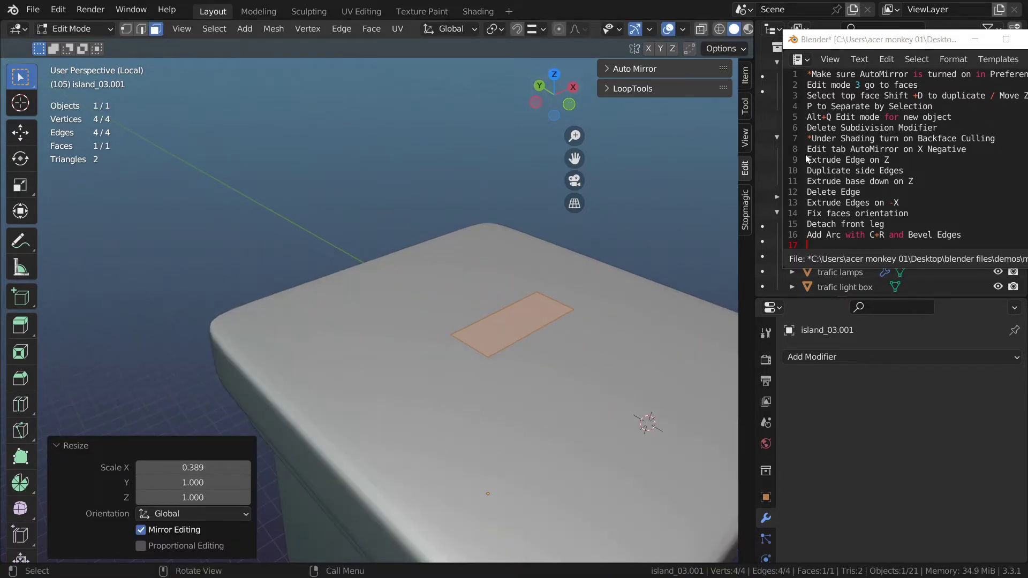
left_click(608, 70)
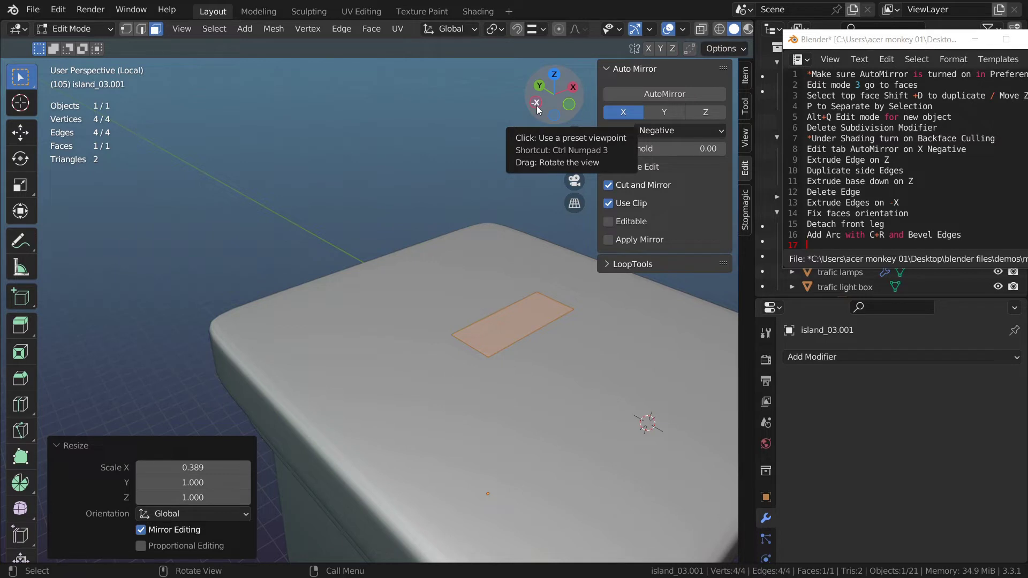
left_click(671, 95)
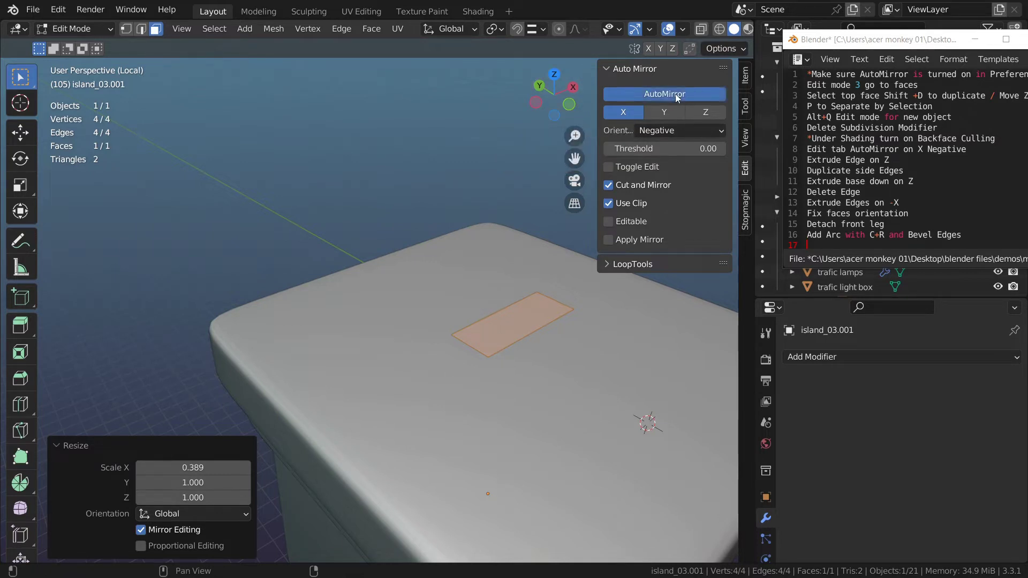
Step: Extrude the seat's back edge upward along Z and tilt it back about 0.44 m along Y to form the backrest
left_click(471, 323)
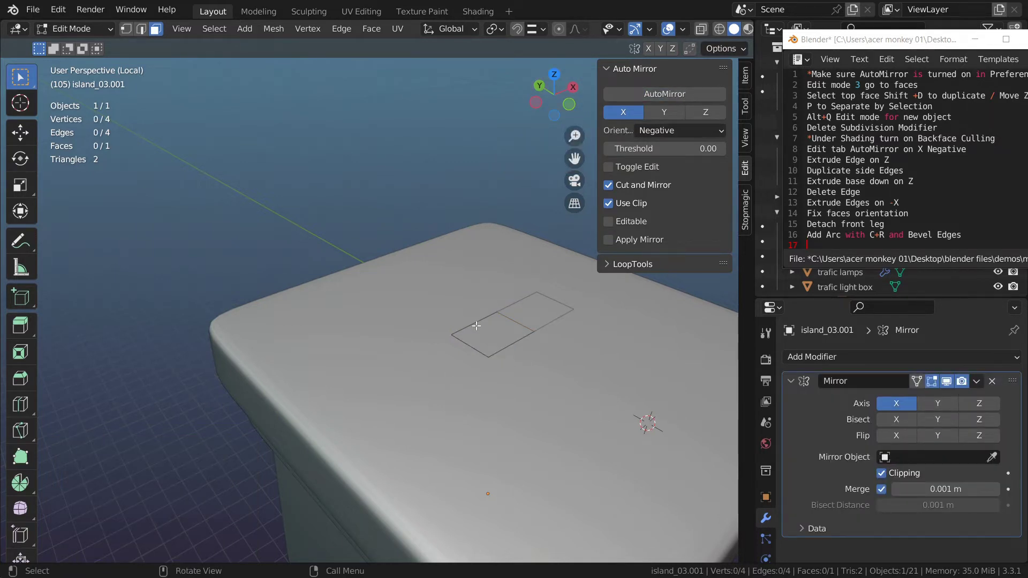
key("2")
left_click(469, 324)
key("e")
key("z")
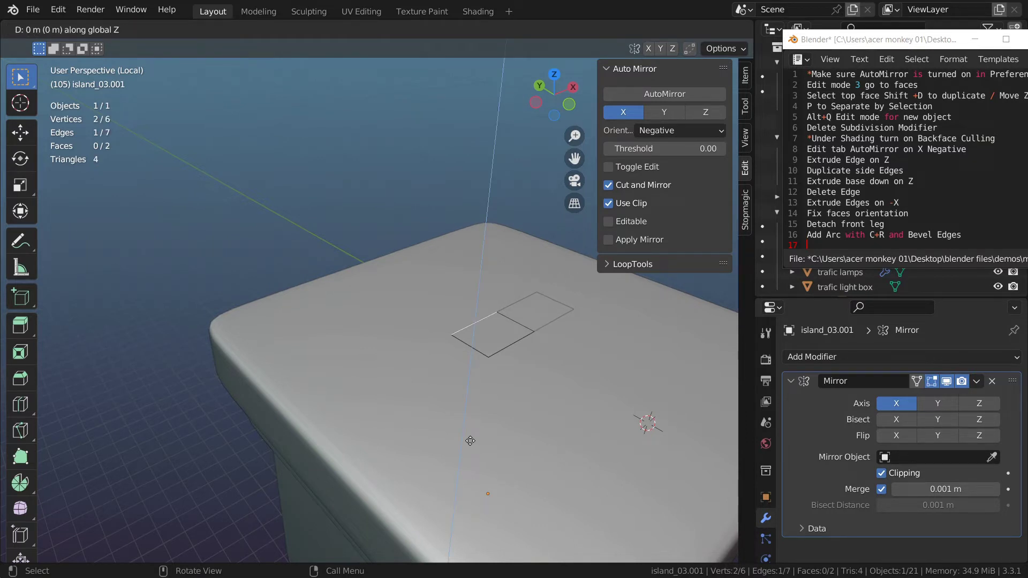
left_click(470, 413)
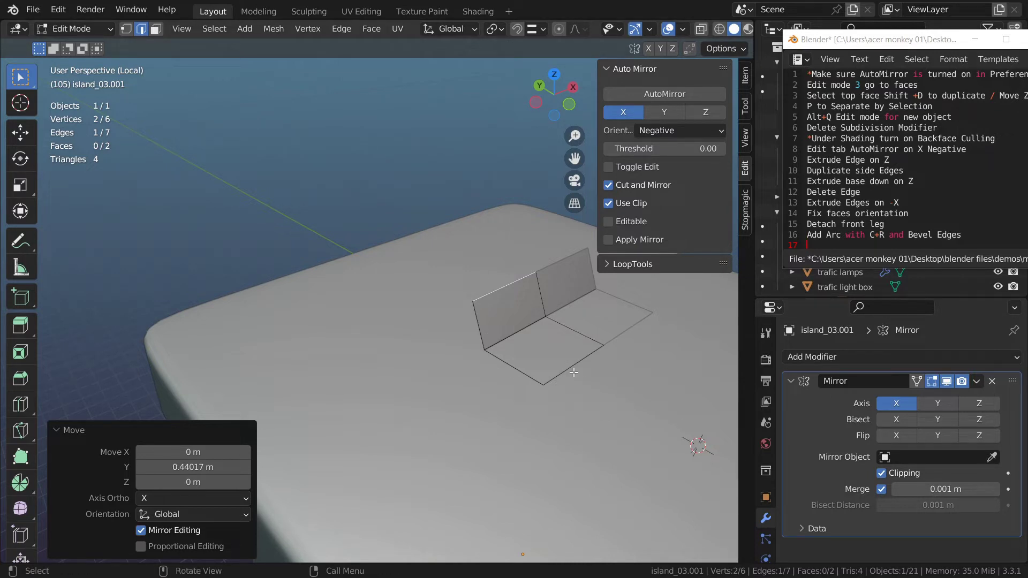
Step: Slide the seat's front edge toward the backrest by a factor of about 0.283
key("g")
key("g")
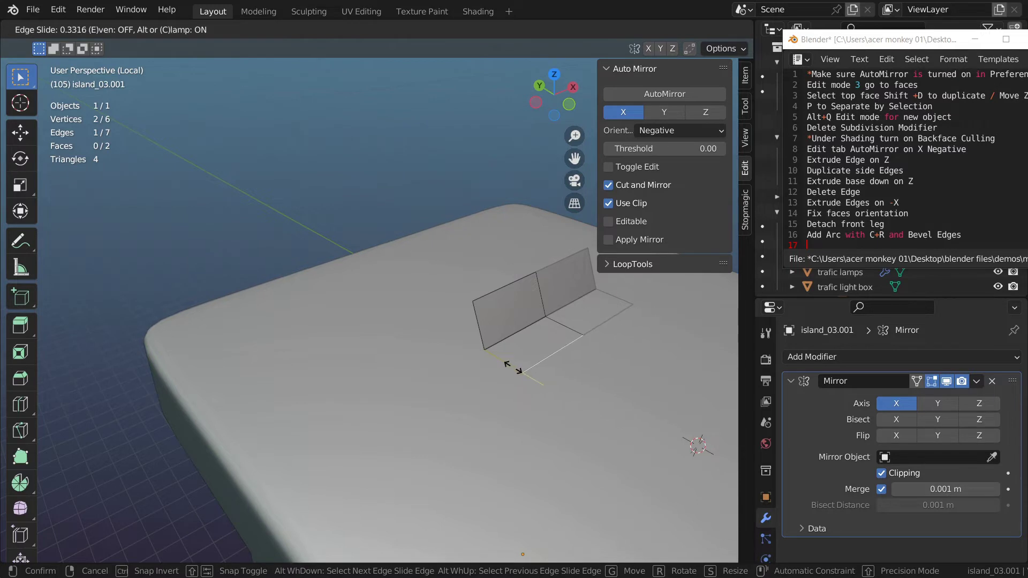
left_click(510, 369)
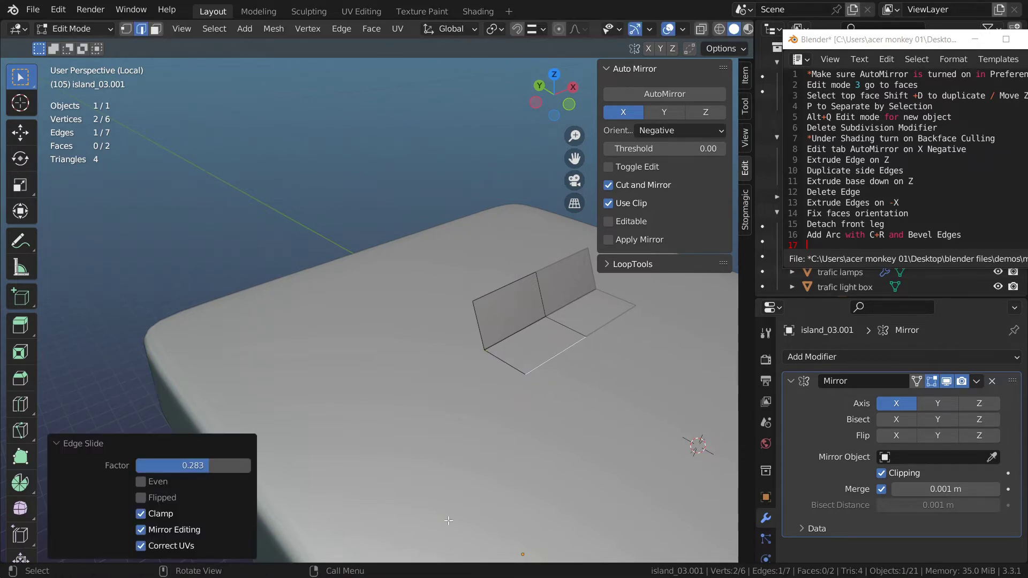
Step: Extrude the seat's outer side edge 0.5 m downward along Z, snapping to increments
middle_click_drag(510, 368, 501, 349)
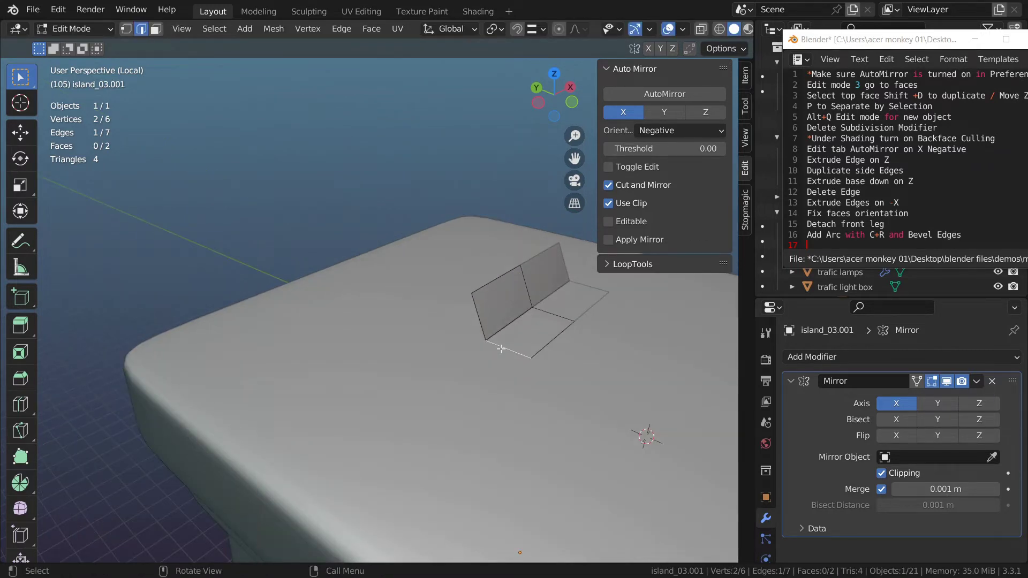
key("e")
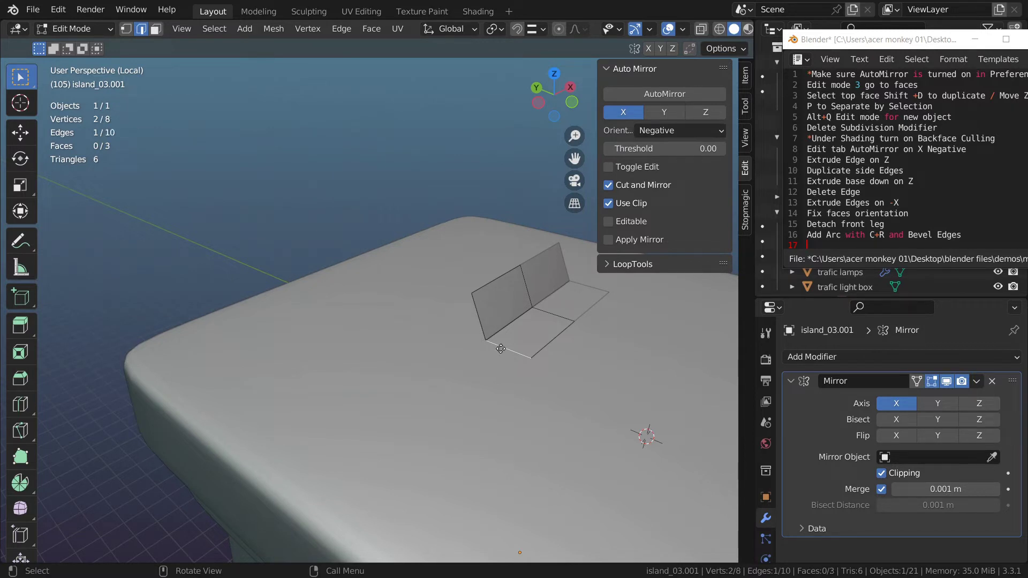
key("z")
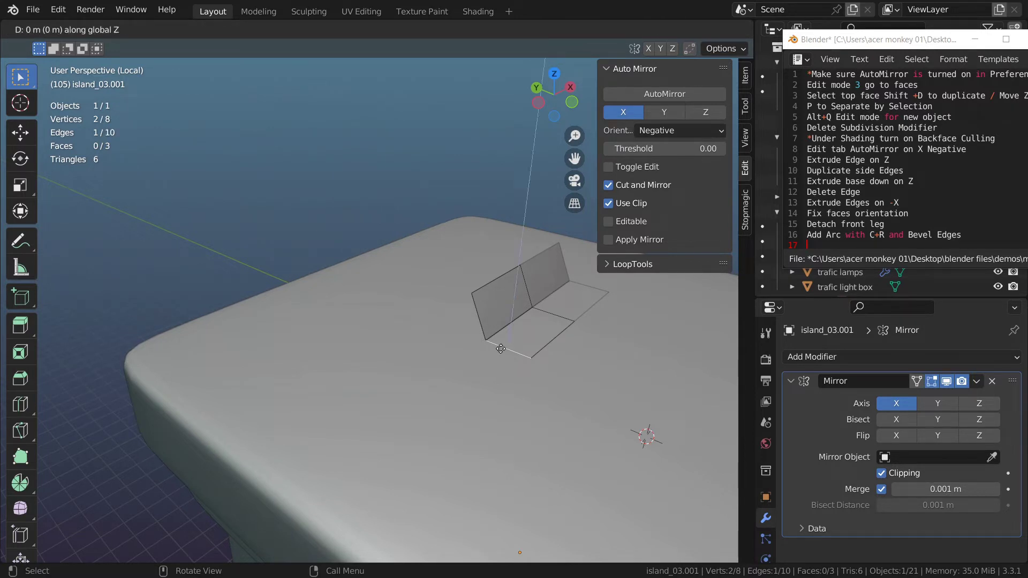
key("ctrl")
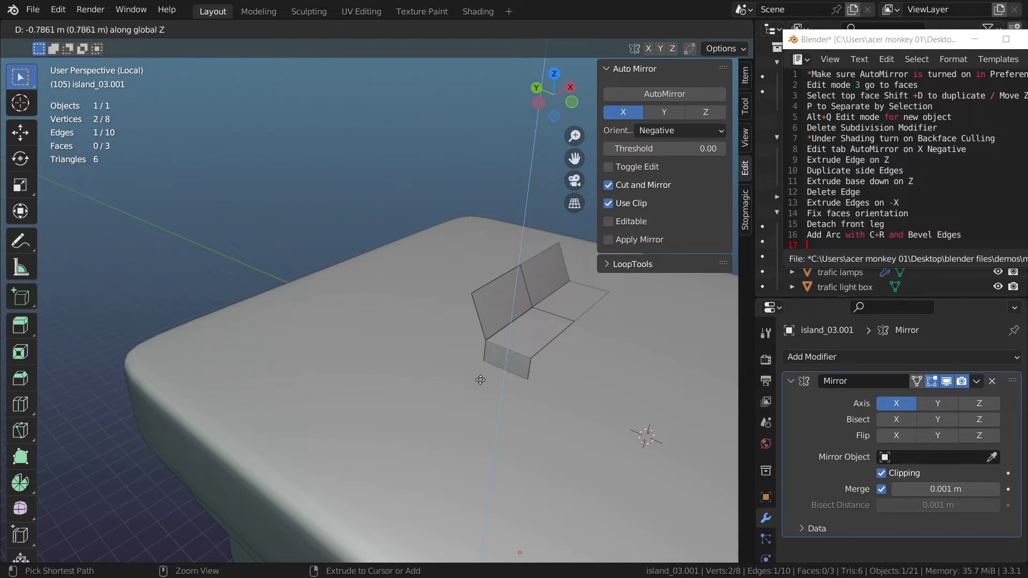
left_click(494, 374, "ctrl")
Step: Delete the bottom edge of the extruded side face, keeping only the two vertical leg edges
middle_click_drag(494, 373, 482, 42)
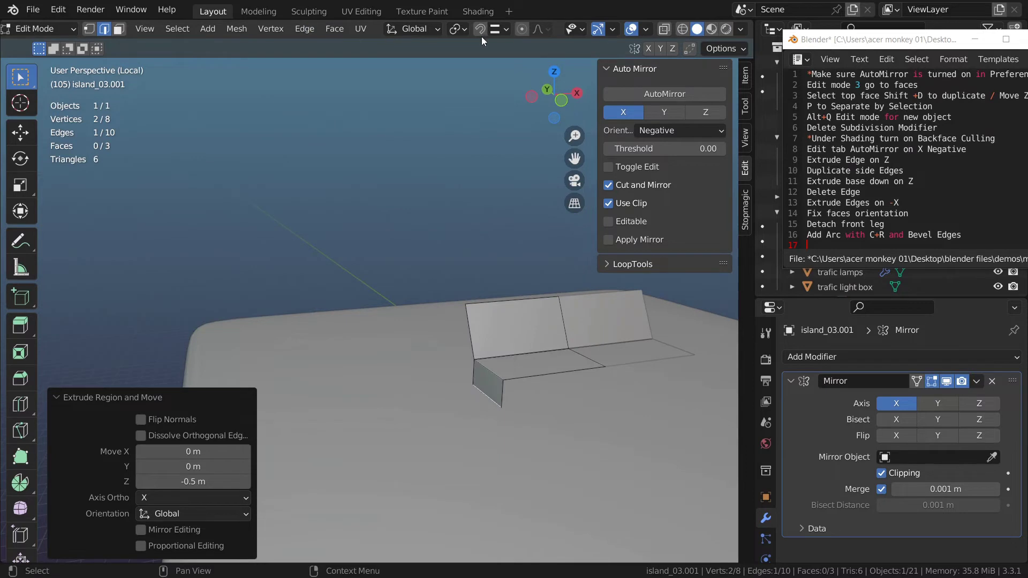
left_click(741, 29)
mouse_move(488, 456)
middle_mouse_down()
mouse_move(526, 463)
mouse_move(471, 427)
mouse_move(349, 416)
mouse_move(396, 414)
mouse_move(503, 460)
mouse_move(558, 455)
mouse_move(331, 412)
middle_mouse_up()
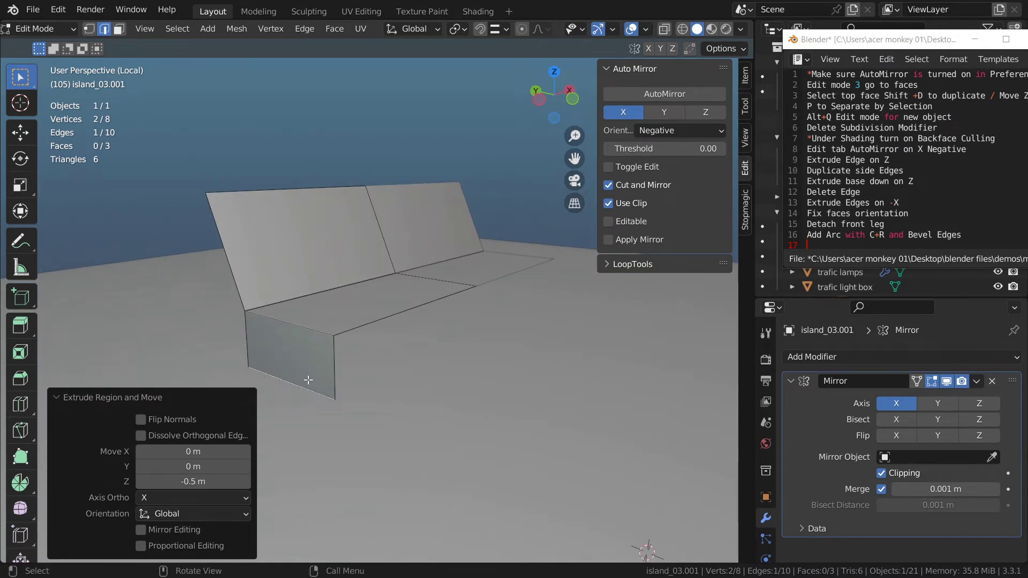
key("x")
key("Return")
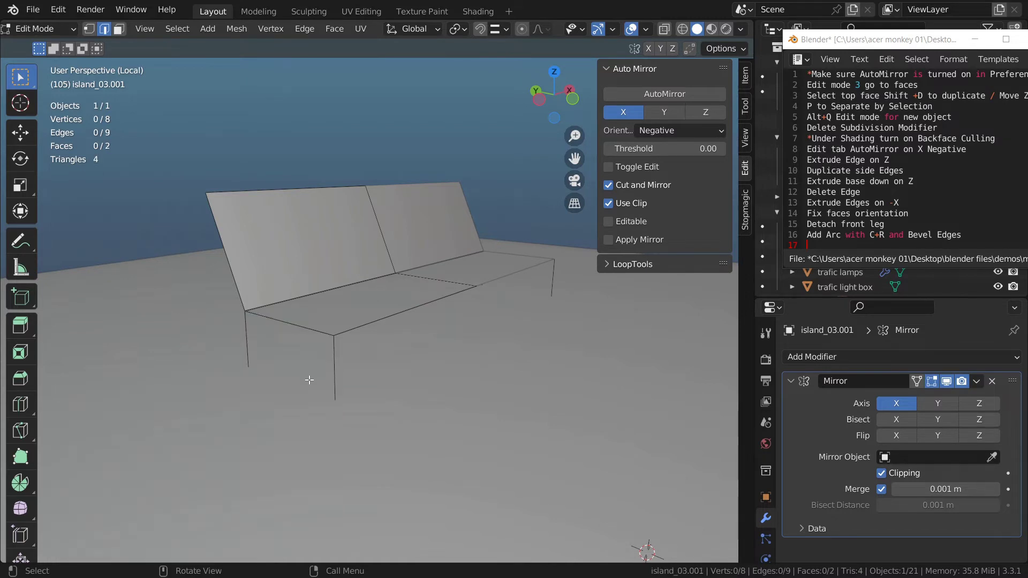
Step: Duplicate the bench's outer side edges (backrest, seat and both legs) and offset the copy about -0.37 m along X
middle_click_drag(261, 468, 300, 375)
left_click(262, 353)
left_click(367, 386, "shift")
left_click(234, 265, "shift")
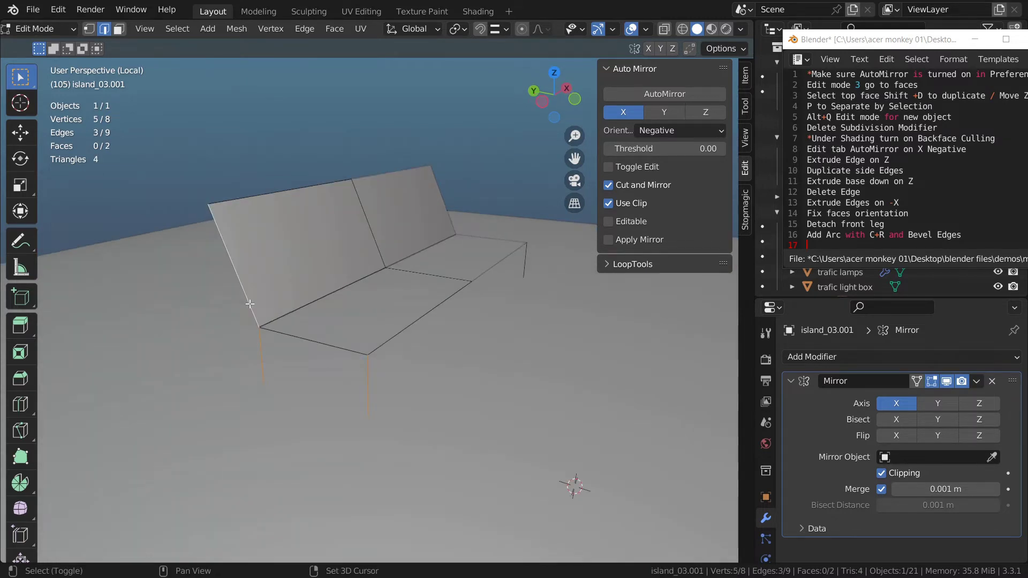
left_click(319, 342, "shift")
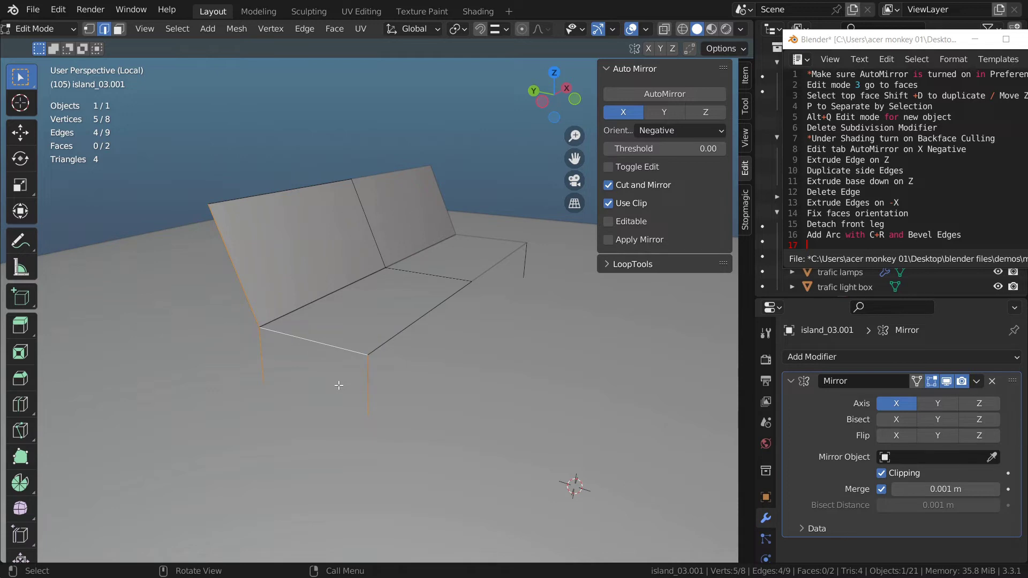
key("shift+d")
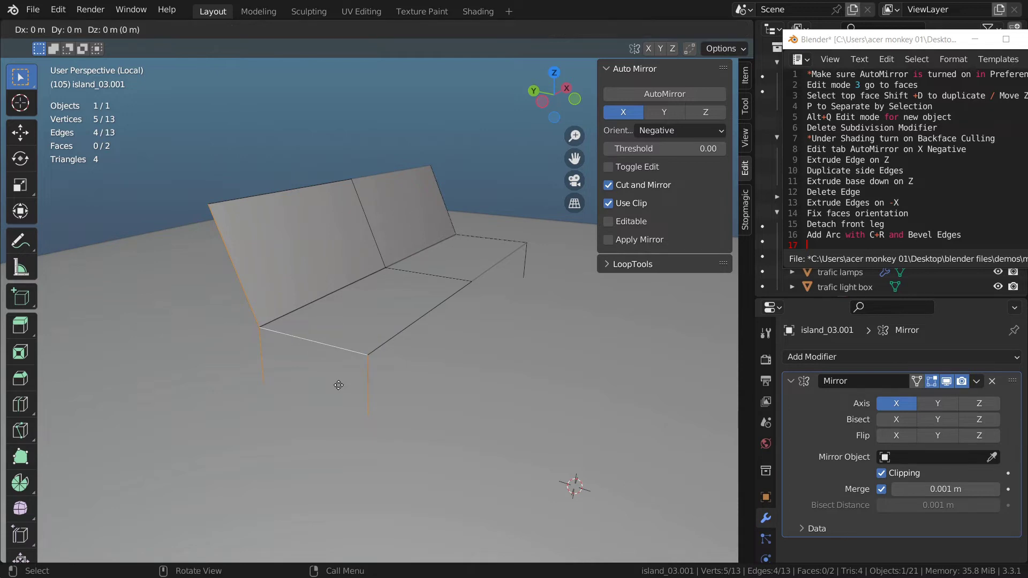
key("x")
left_click(306, 404)
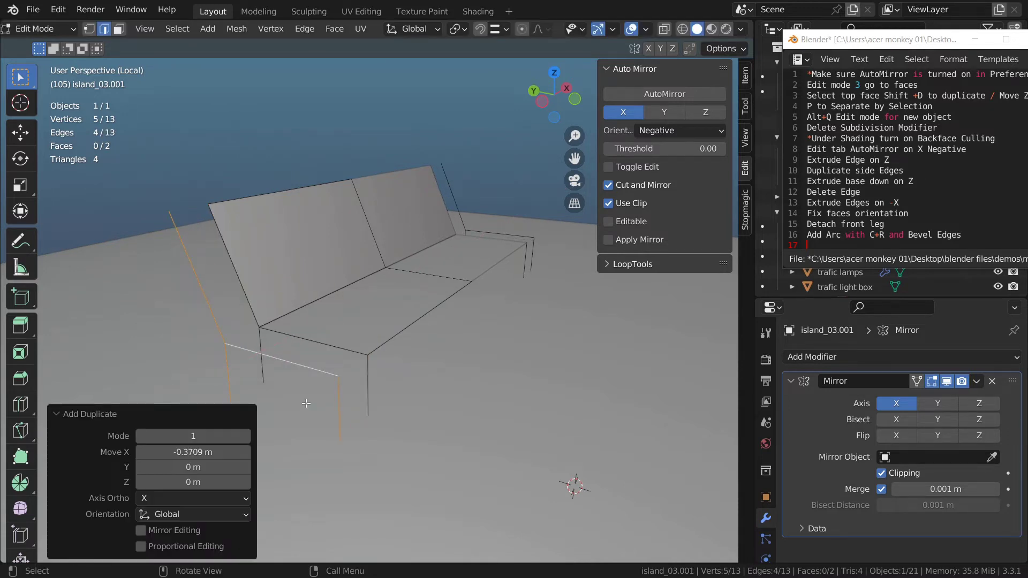
Step: Delete the two original leg edges still attached beneath the seat
left_click(367, 401)
left_click(258, 339, "shift")
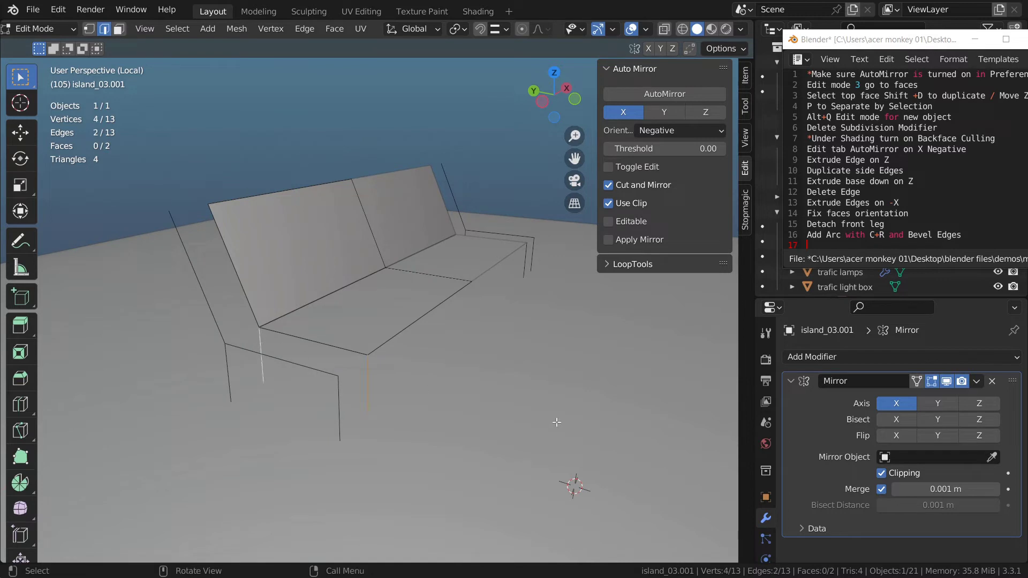
key("x")
left_click(530, 407)
Step: Extrude the whole detached side-frame outline about -0.12 m along X
left_click(290, 364)
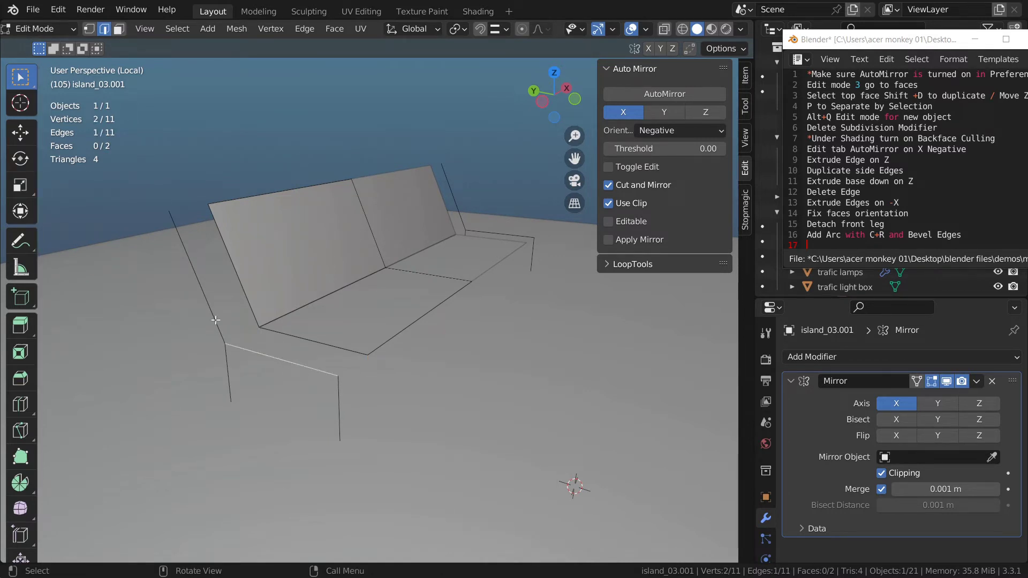
key("ctrl+l")
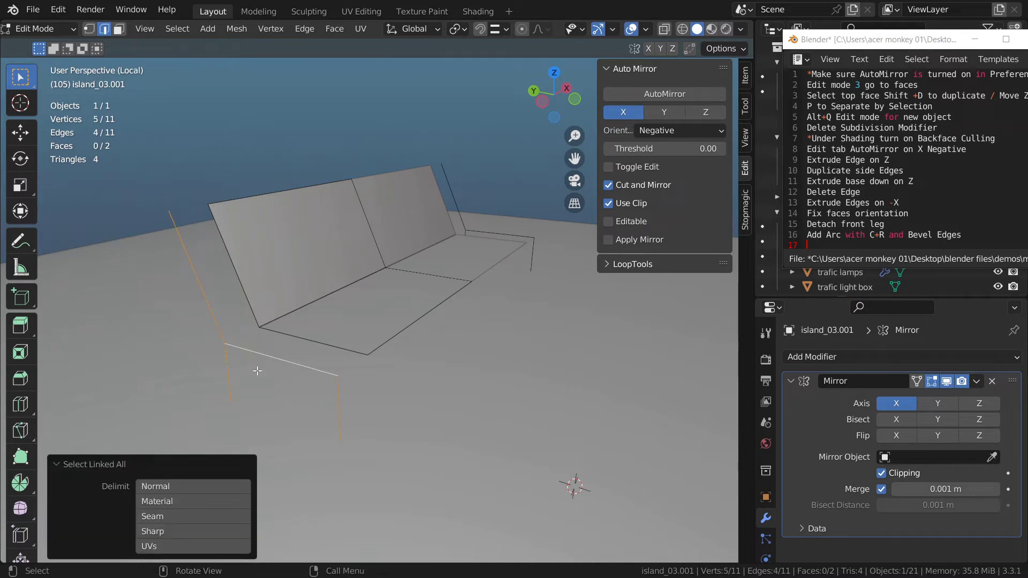
key("e")
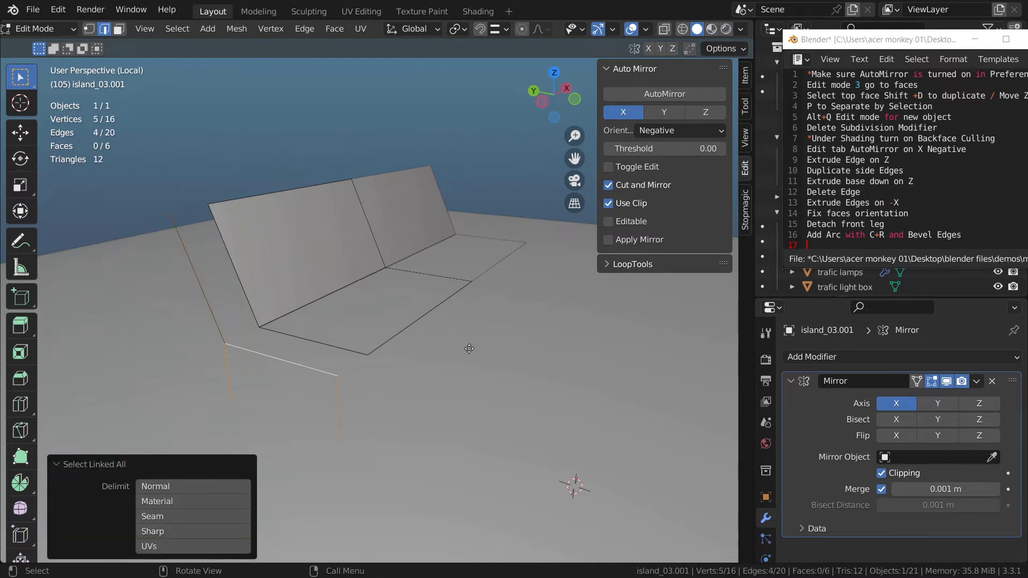
key("x")
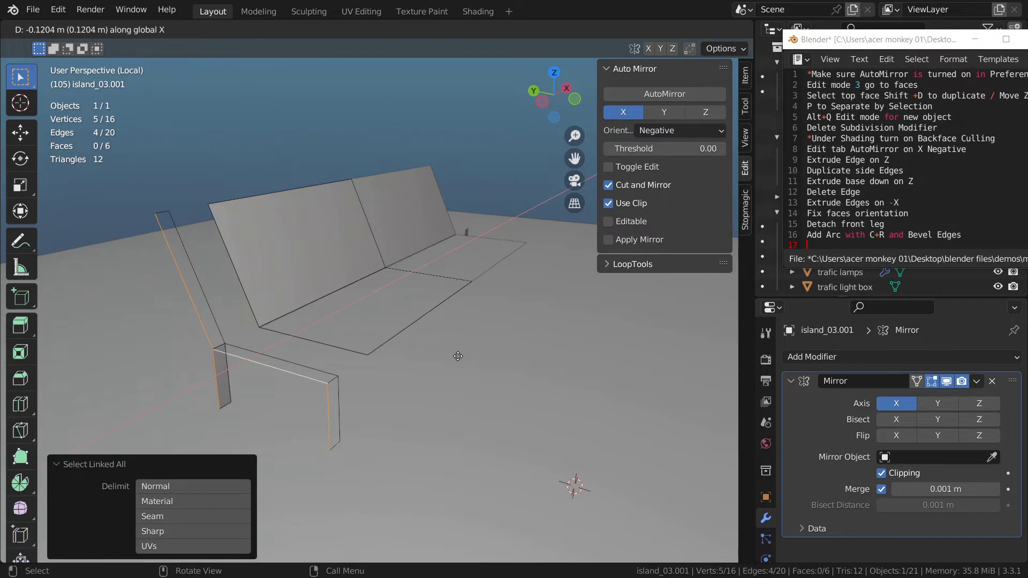
left_click(421, 356)
middle_click_drag(421, 356, 302, 266)
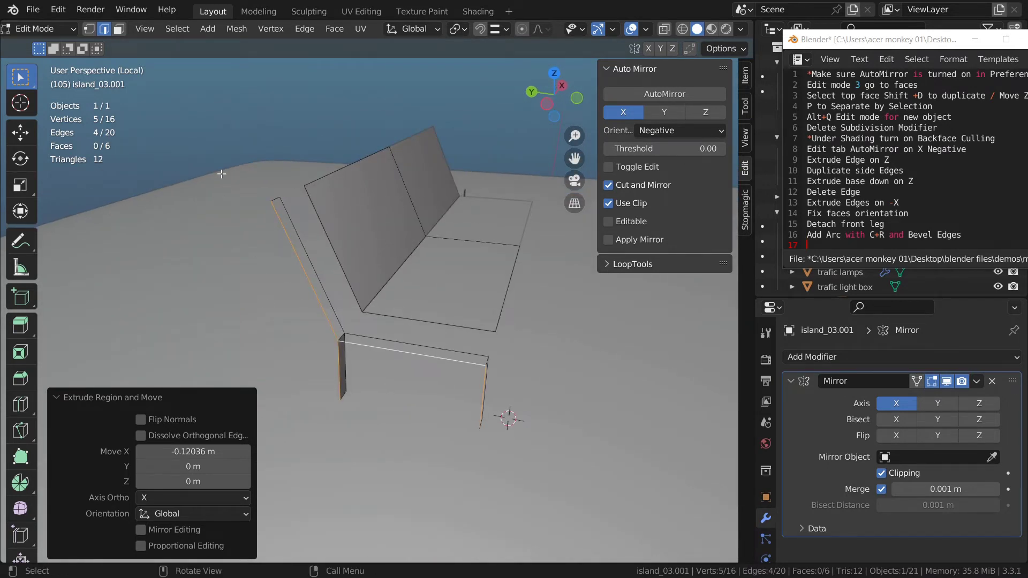
Step: Flip the normal of the side frame's slanted backrest strip face, leaving nothing selected
left_click(119, 29)
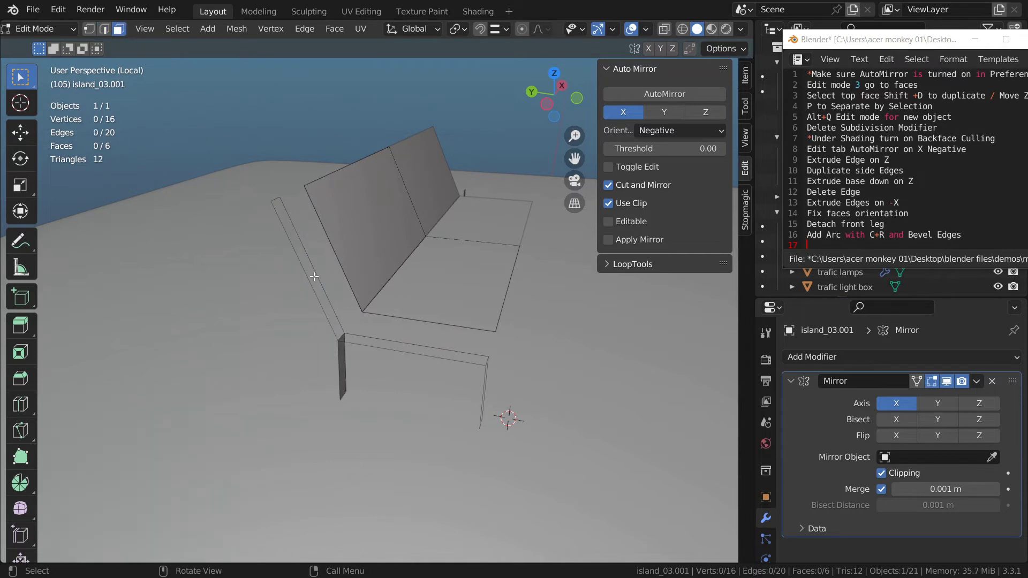
left_click(315, 276)
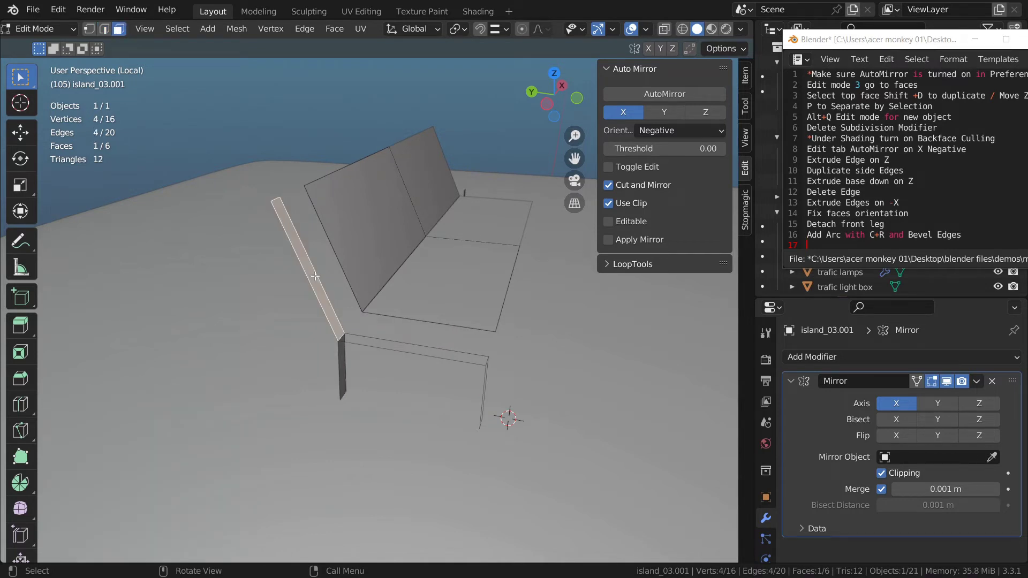
key("alt+n")
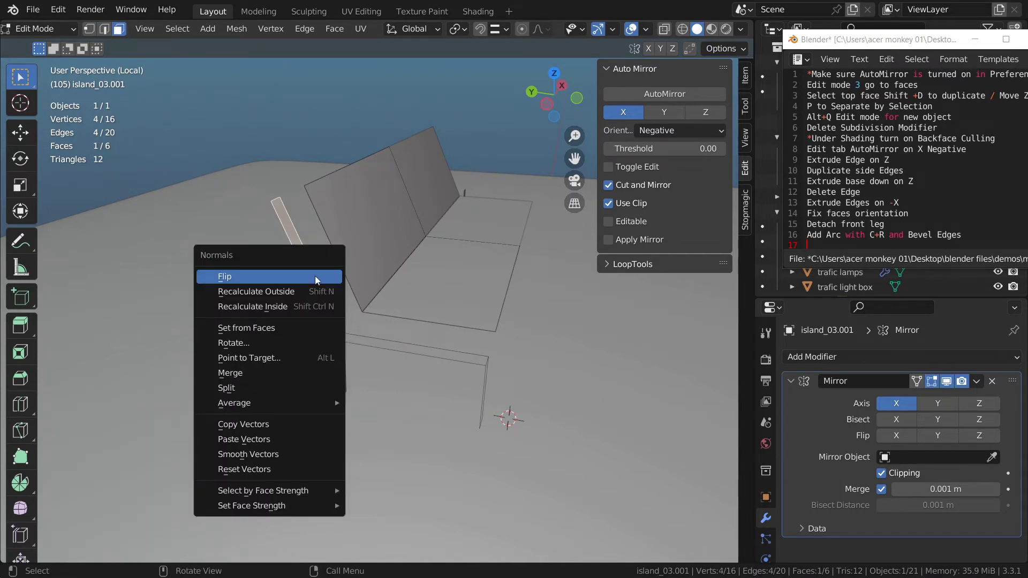
left_click(314, 276)
key("alt+a")
middle_click_drag(297, 374, 309, 341)
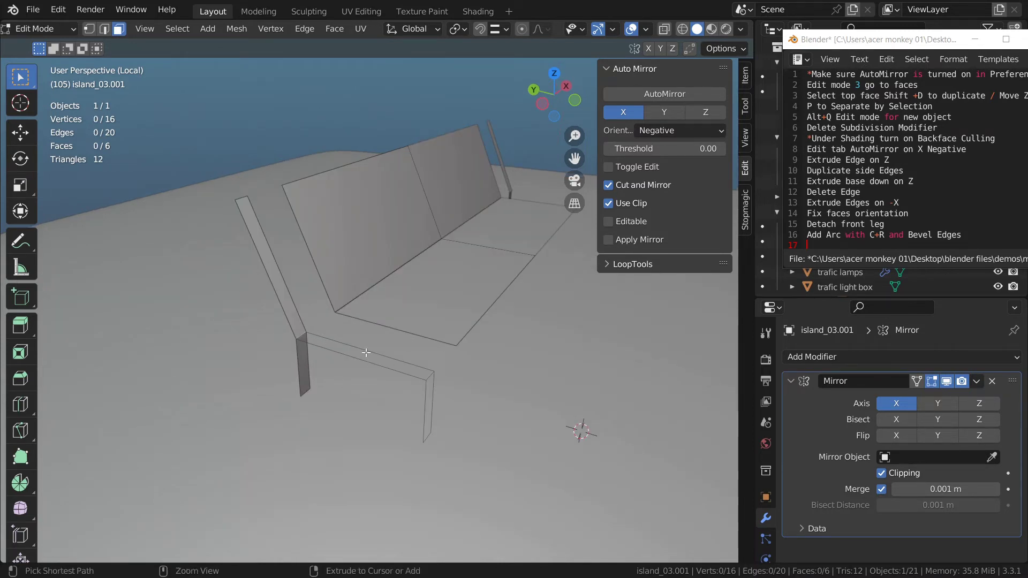
Step: Add one centred loop cut across the side frame's horizontal strip
key("ctrl+r")
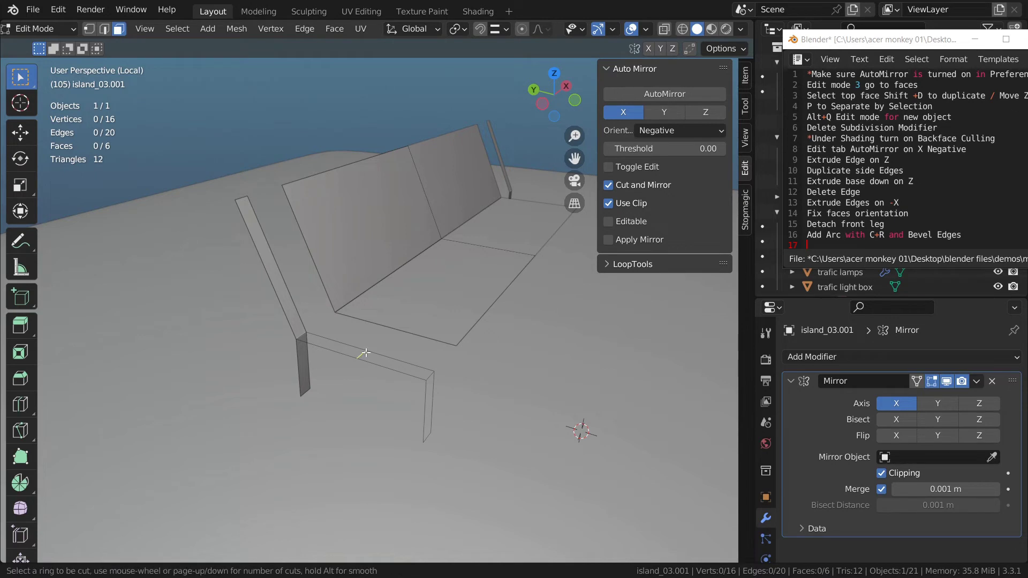
left_click(366, 353)
right_click(366, 353)
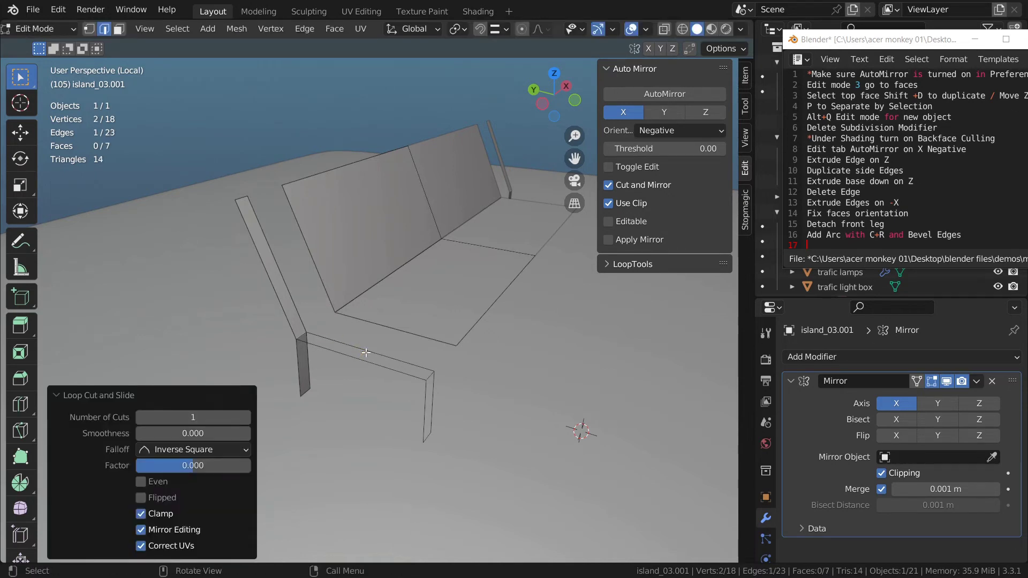
Step: Raise the new centre edge about 0.24 m along Z and bevel it about 0.433 m with 4 segments to form an arc
key("g")
key("z")
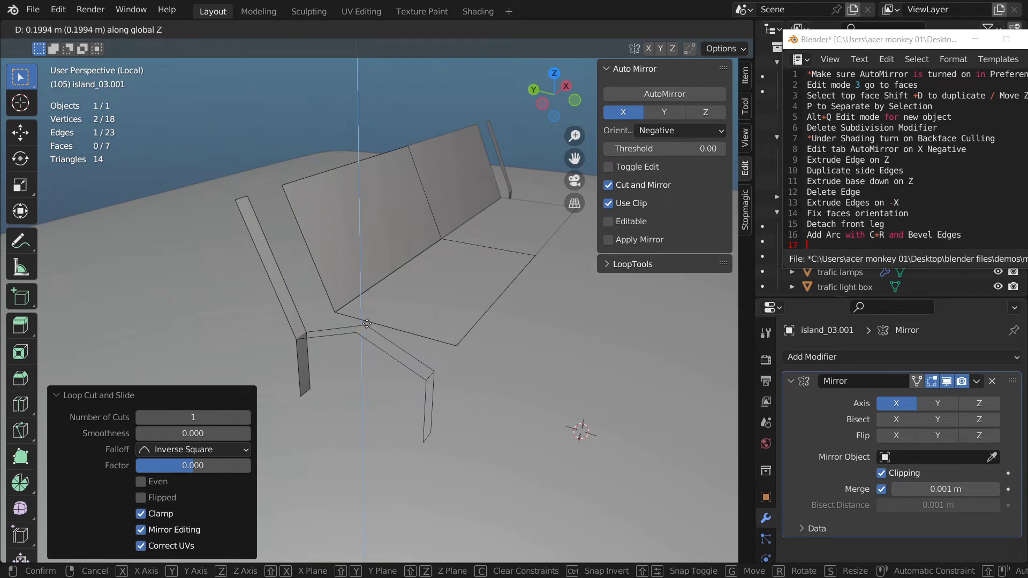
left_click(367, 321)
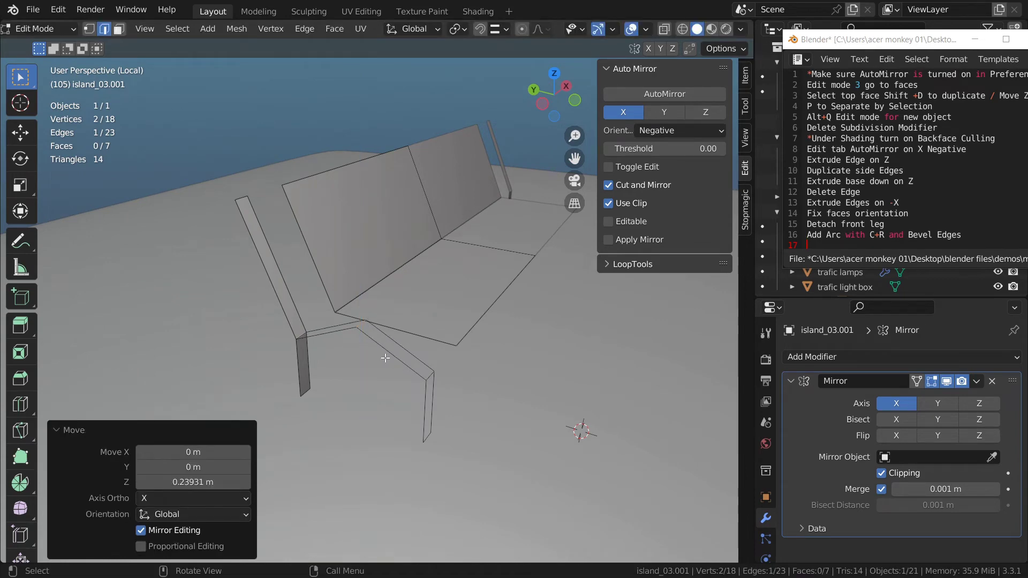
key("ctrl+b")
left_click(447, 391)
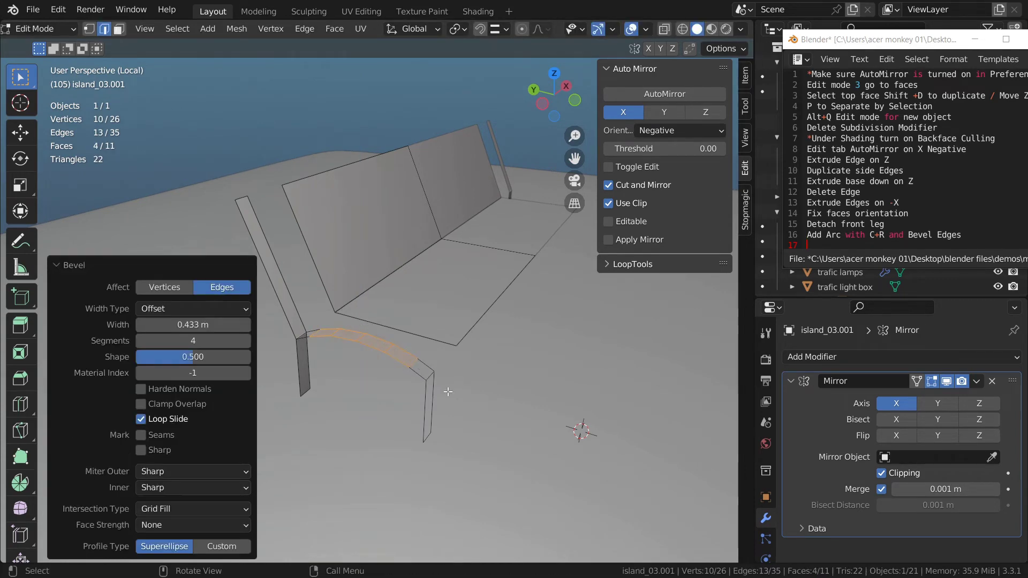
Step: Split the side frame's arc and both leg faces off from its slanted backrest strip
key("3")
middle_click_drag(332, 436, 325, 344)
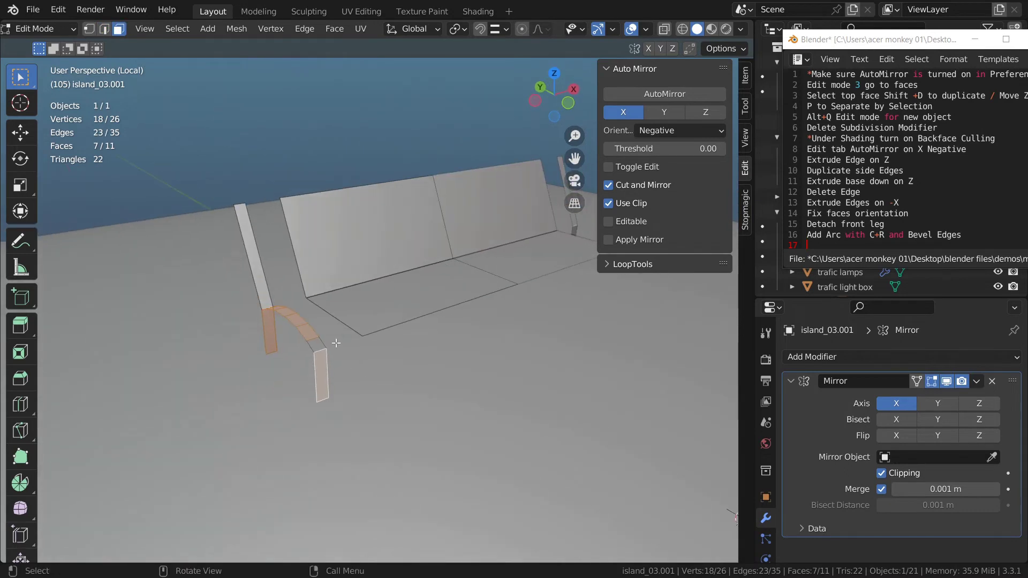
left_click(320, 343, "shift")
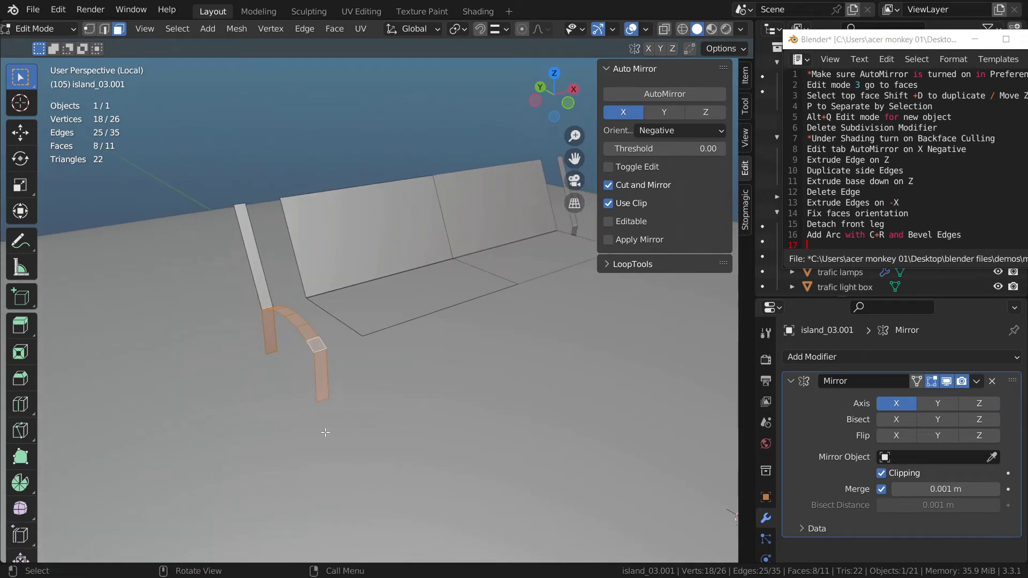
key("y")
middle_click_drag(213, 412, 300, 370)
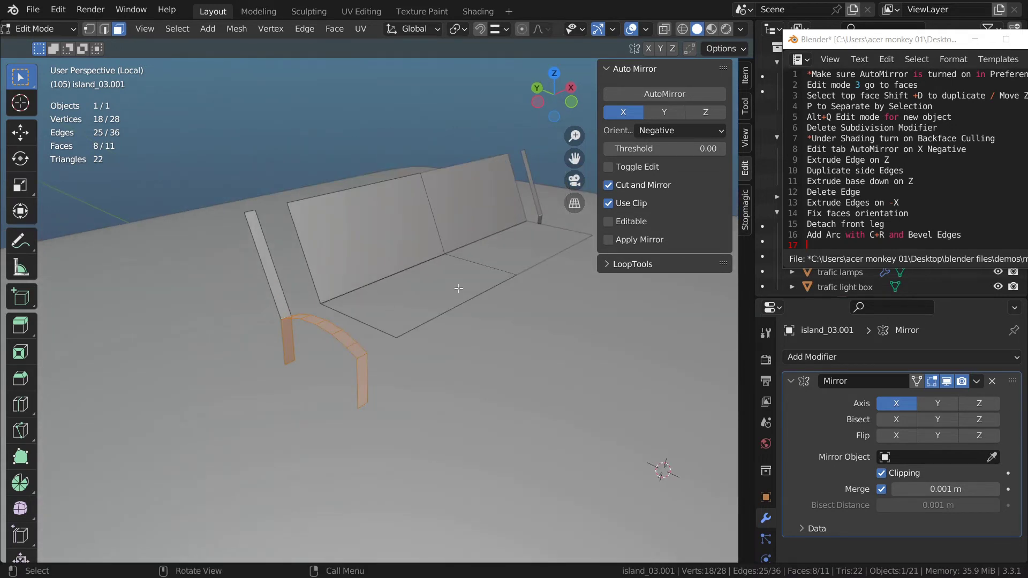
Step: Extrude all the bench faces along their normals with a 0.1 m offset and Offset Even enabled
key("a")
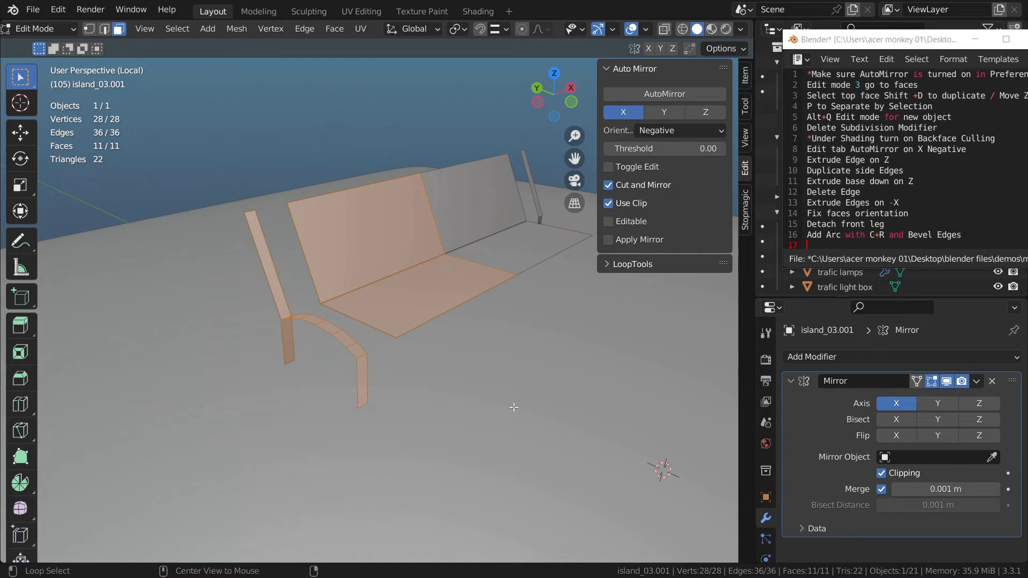
key("alt+e")
key("f")
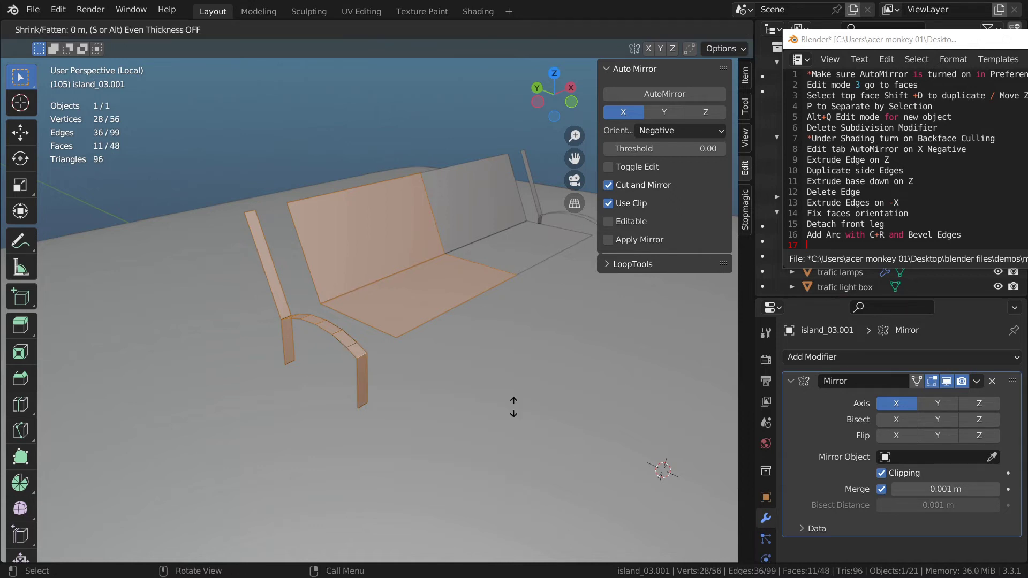
left_click(513, 407)
middle_click_drag(513, 407, 342, 428)
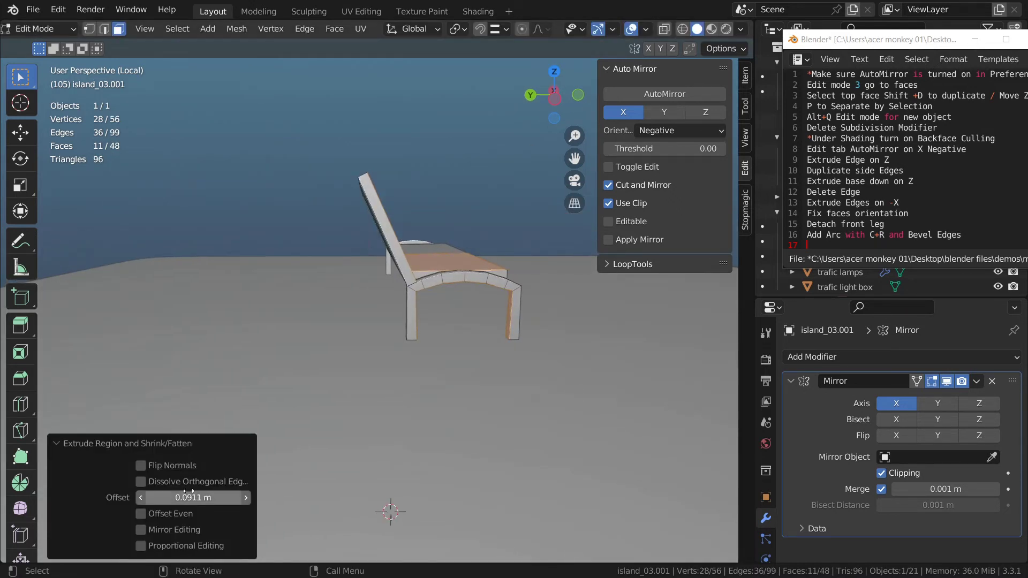
left_click(227, 498)
type("0.1")
key("Return")
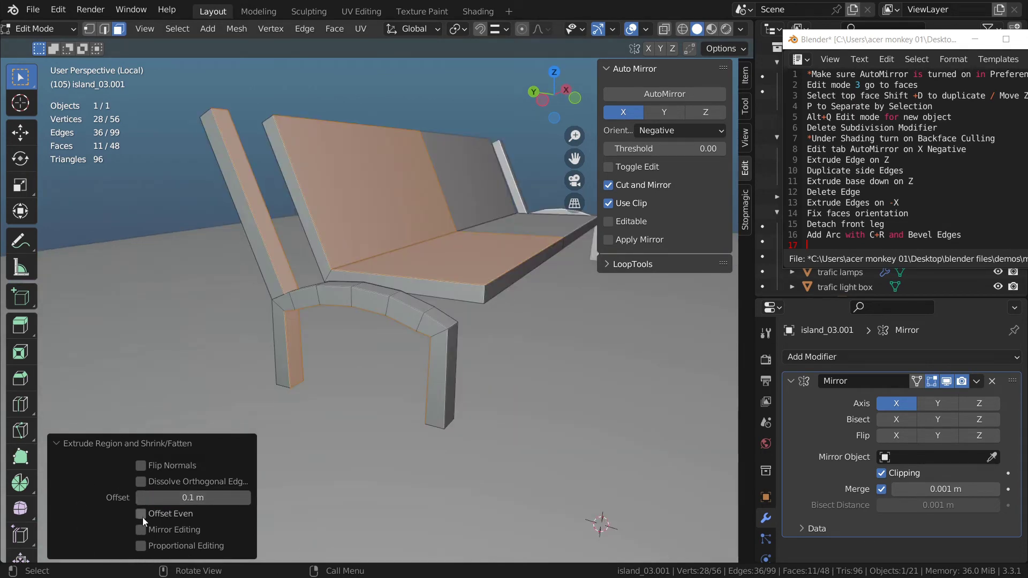
left_click(142, 518)
Step: Edge-slide the lower front edge of the side frame's slanted post, clamping off, by a factor of about -0.0004 at the arc joint
middle_click_drag(413, 460, 423, 436)
key("ctrl+KP_3")
scroll(347, 221, "up", 5)
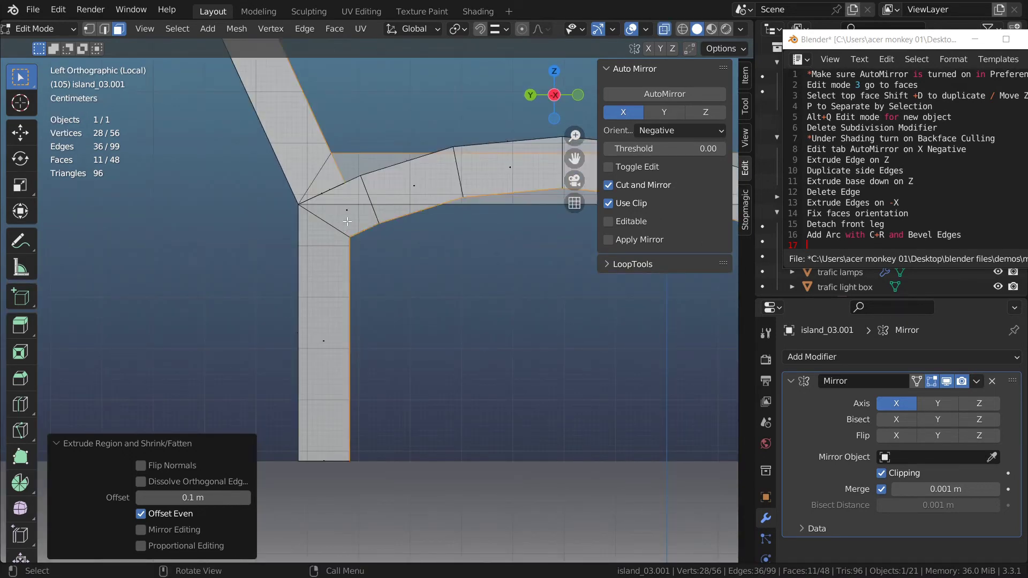
middle_click_drag(347, 221, 333, 164, "shift")
scroll(352, 287, "up", 4)
scroll(334, 403, "up", 2)
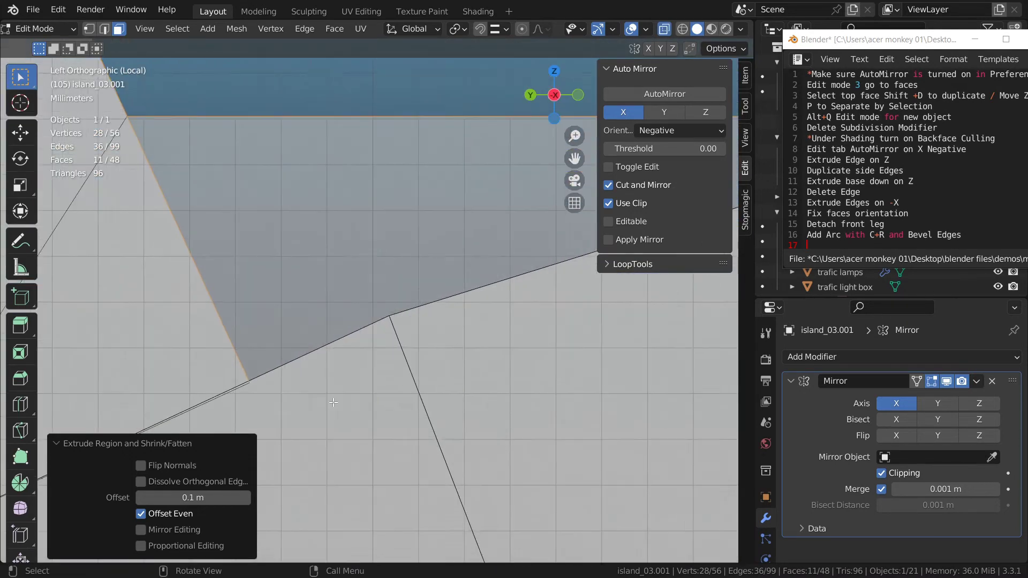
scroll(334, 403, "up", 1)
middle_click_drag(333, 403, 480, 309, "shift")
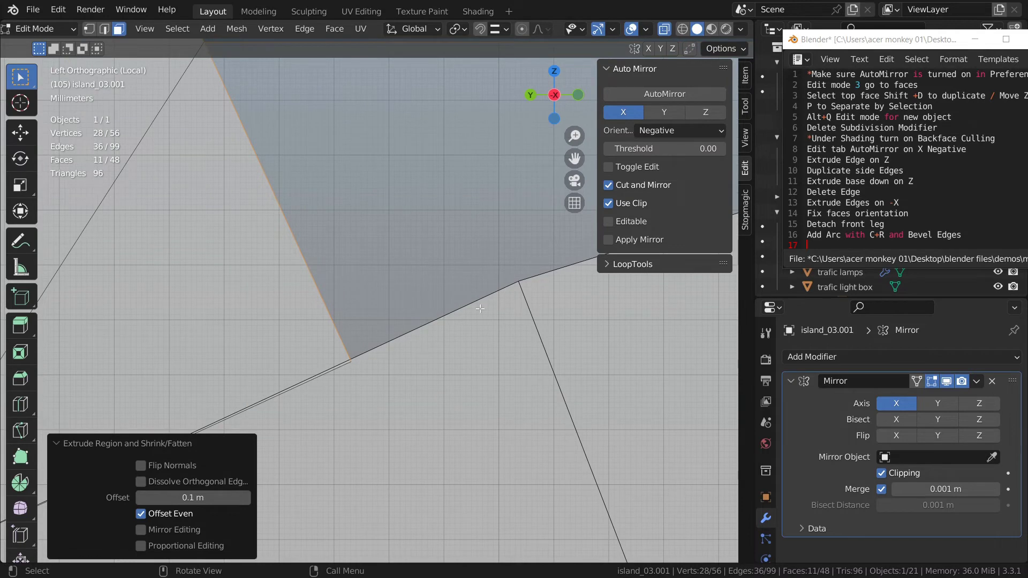
key("2")
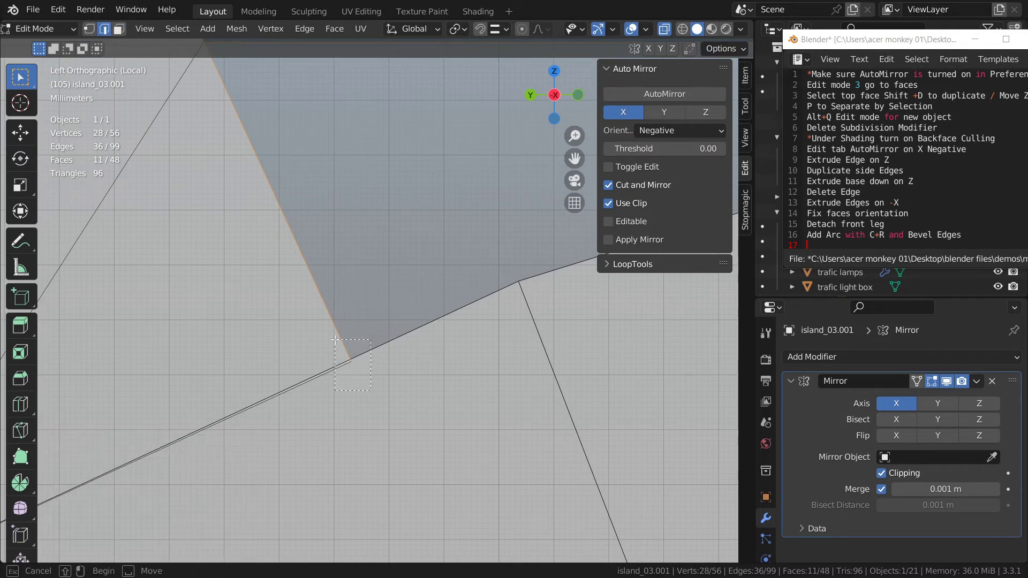
left_click(336, 340)
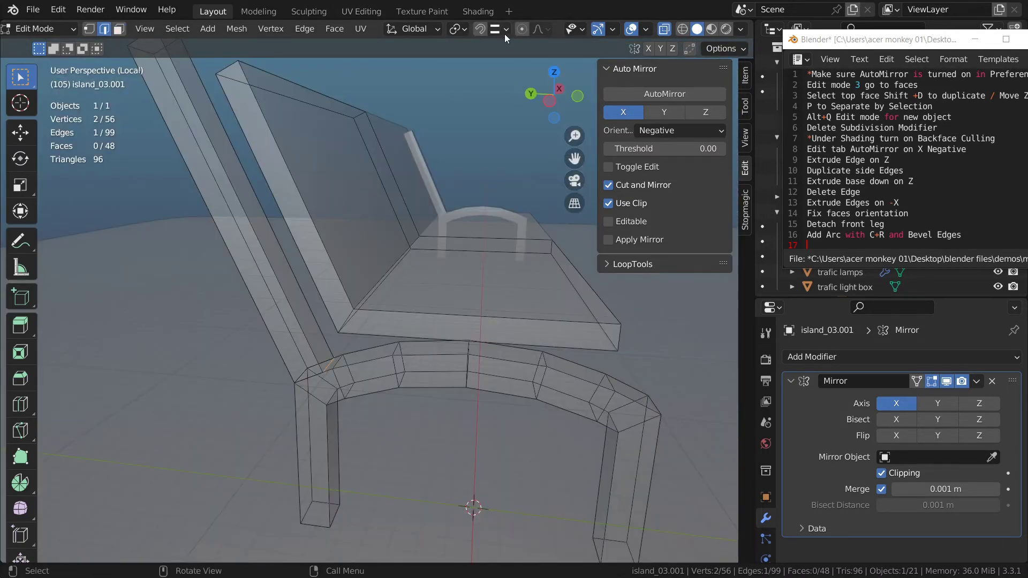
scroll(344, 419, "up", 3)
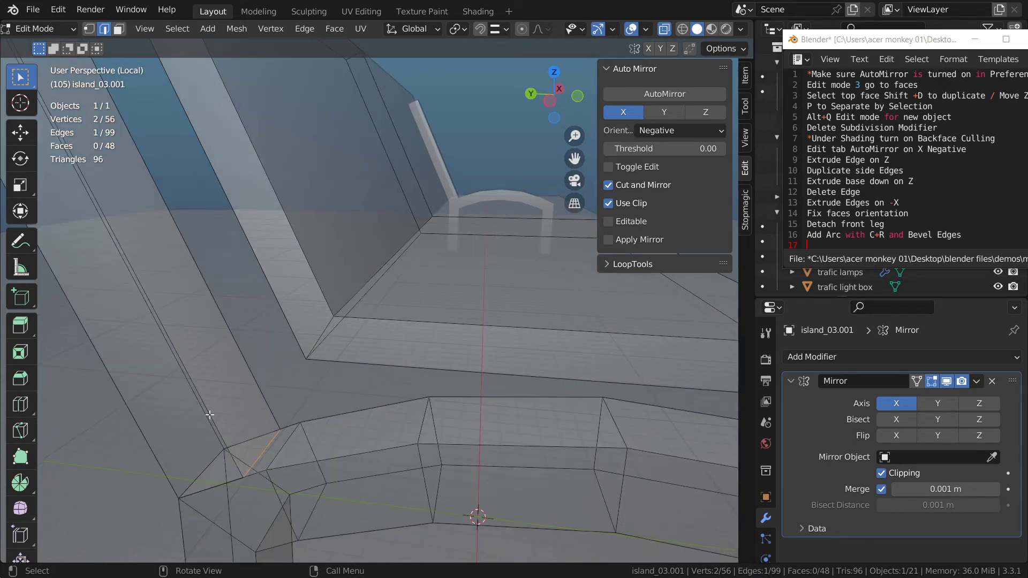
key("g")
key("g")
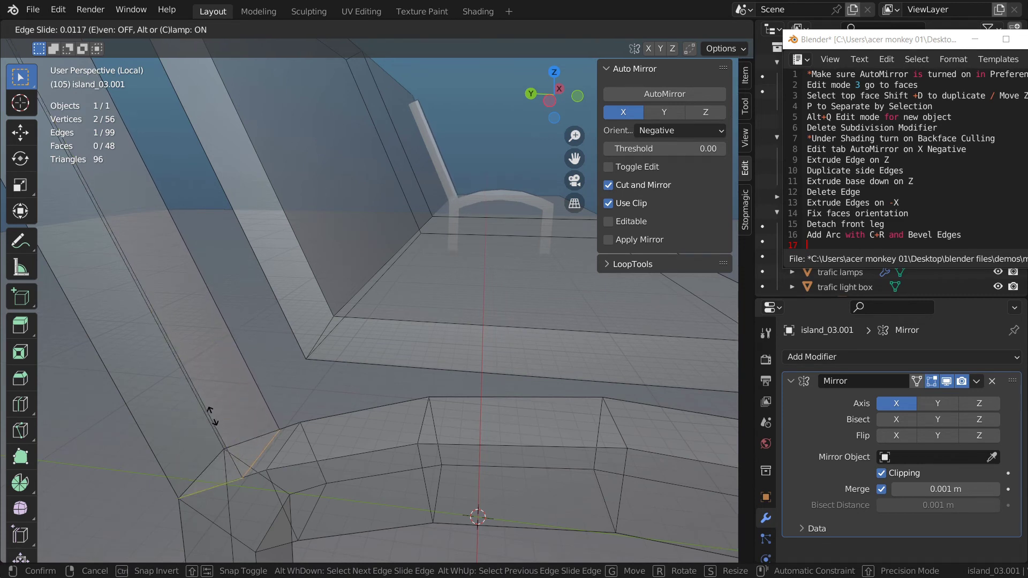
key("c")
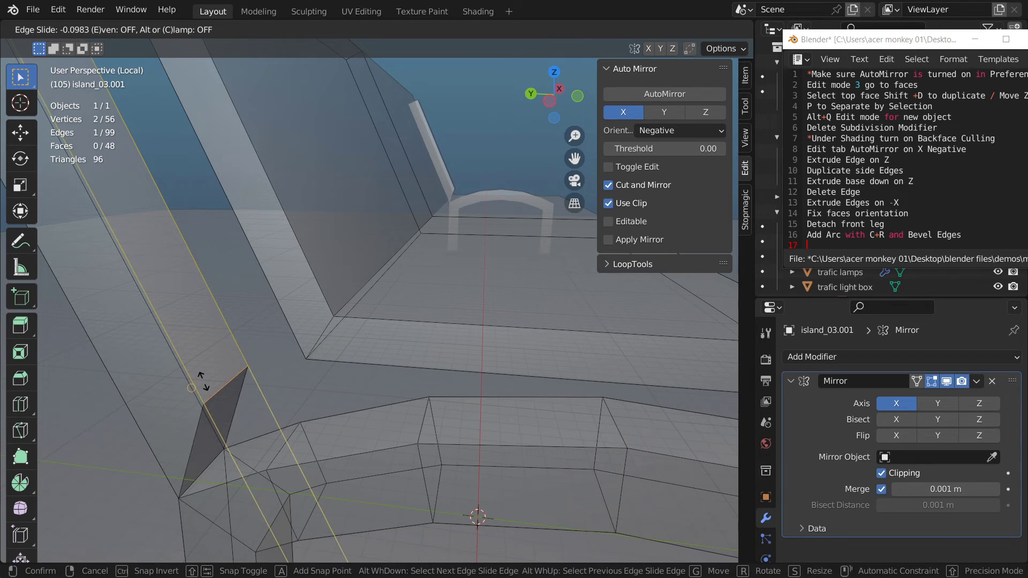
left_click(222, 483)
key("KP_5")
key("KP_3")
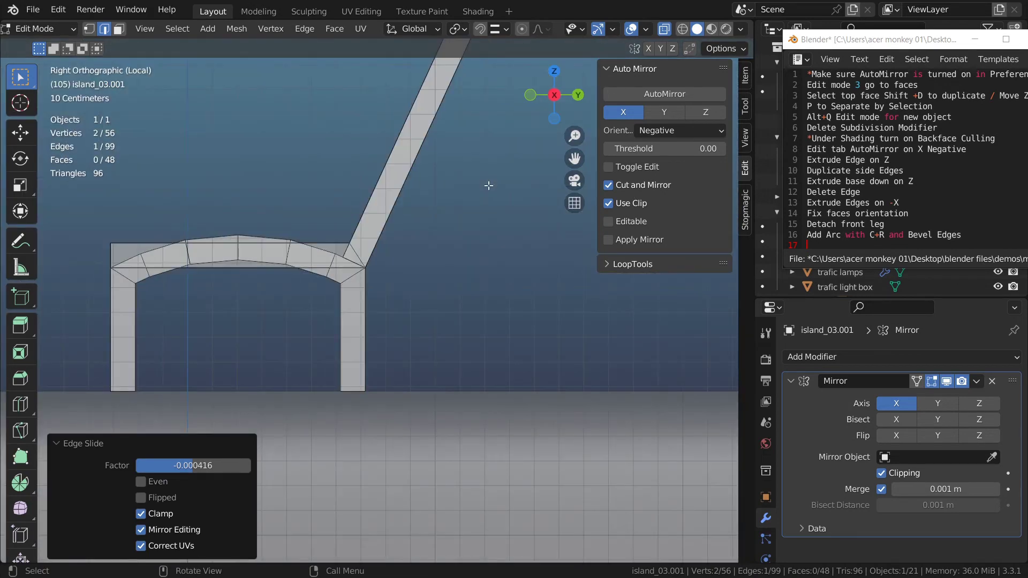
Step: Examine up close, from the left side view, the joint where the side frame's slanted post meets the arc and rear leg
key("ctrl+KP_3")
scroll(393, 383, "up", 7)
middle_click_drag(392, 384, 332, 506, "shift")
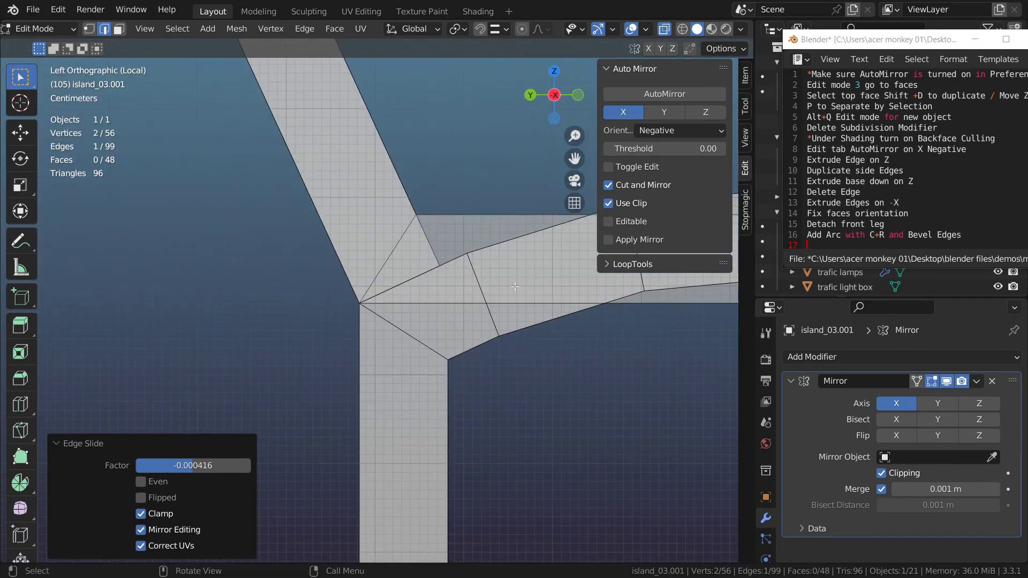
scroll(465, 302, "up", 6)
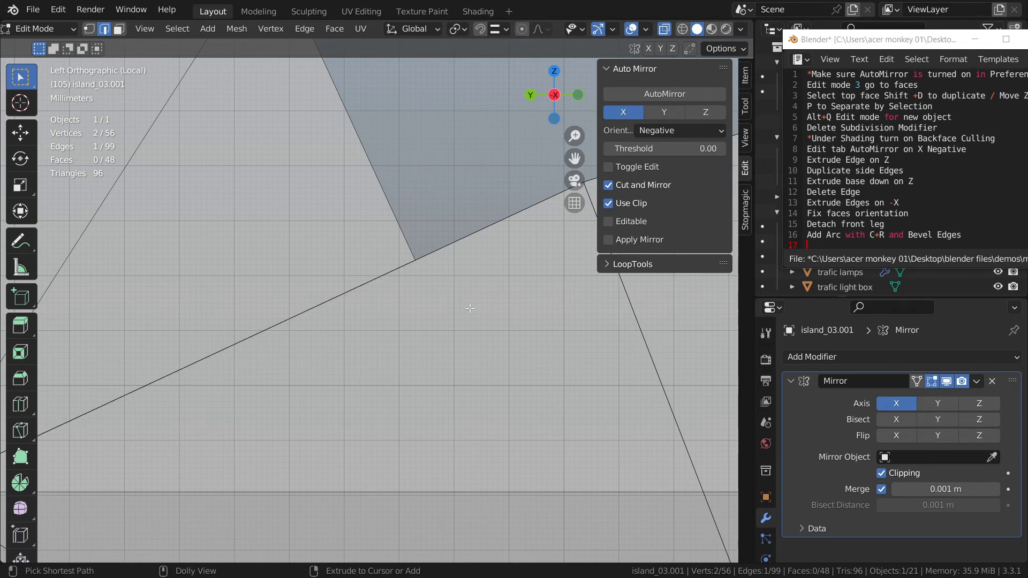
scroll(463, 344, "down", 5)
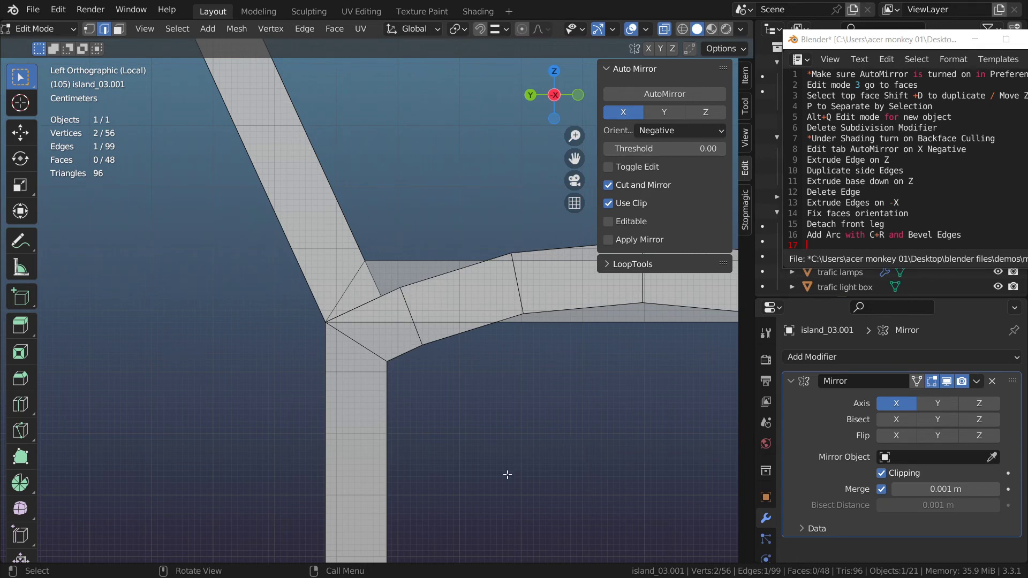
Step: Select the whole side frame, slanted post plus arch and legs, and move it about 0.371 m along X against the seat's end
middle_click_drag(507, 476, 505, 470)
scroll(505, 471, "down", 7)
key("ctrl+l")
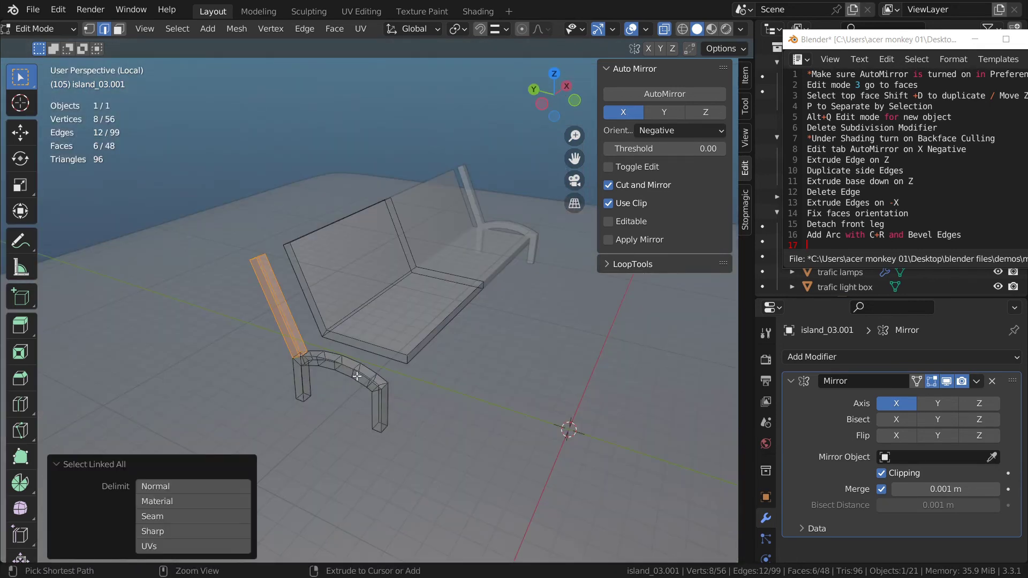
key("l")
scroll(417, 399, "up", 4)
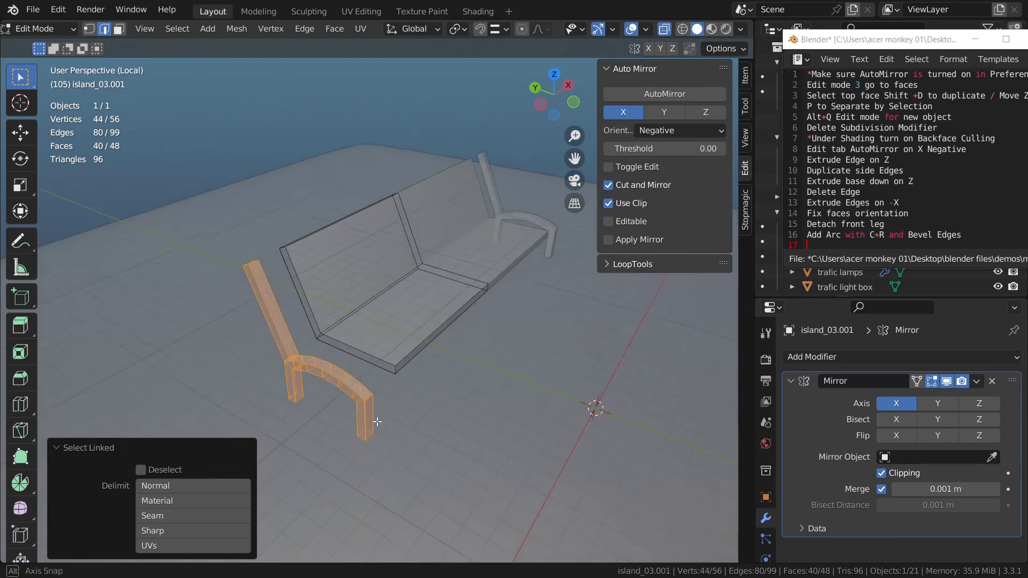
key("alt+z")
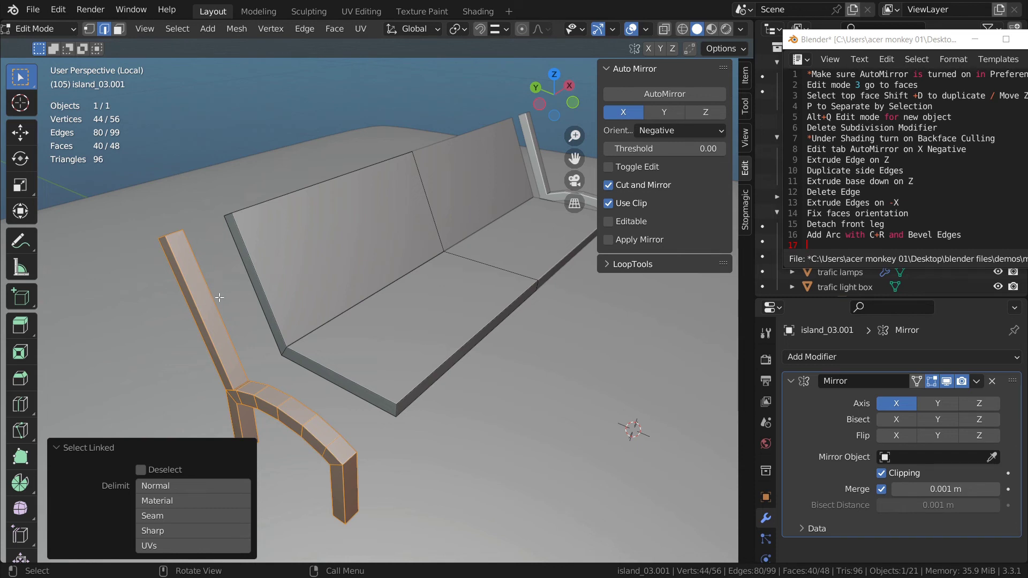
key("g")
key("x")
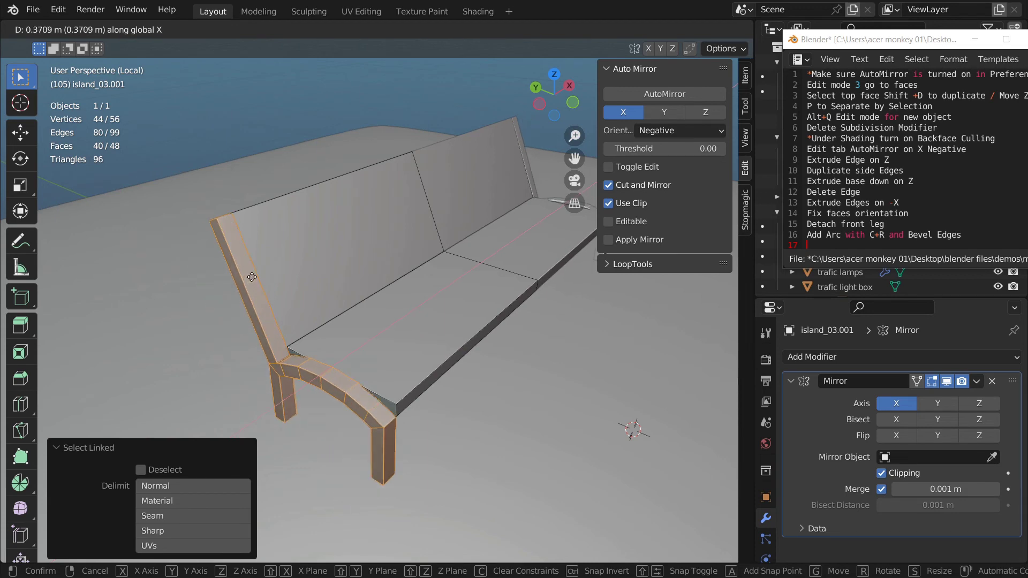
left_click(297, 352)
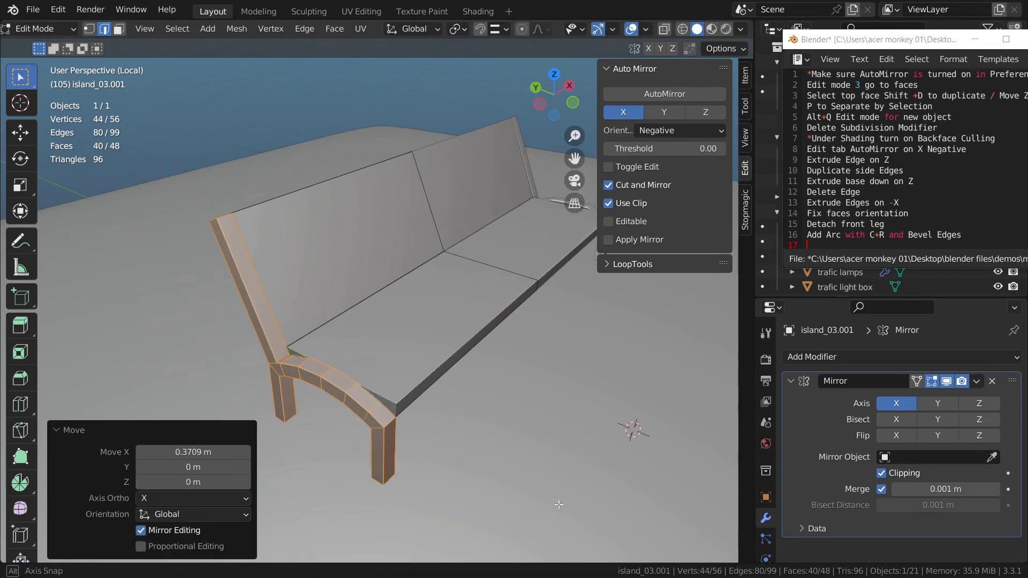
Step: Shorten the bench by moving the side frame and the outer end vertices of the seat and backrest about 0.6 m along X
key("alt+z")
key("n")
scroll(321, 402, "down", 3)
key("b")
left_click_drag(269, 237, 381, 526)
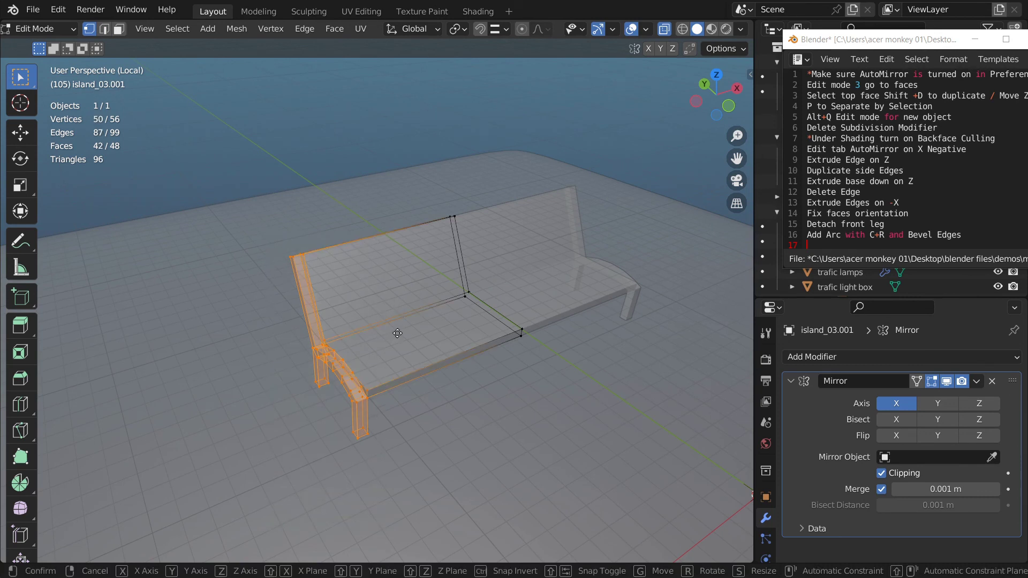
key("g")
key("x")
key("alt+z")
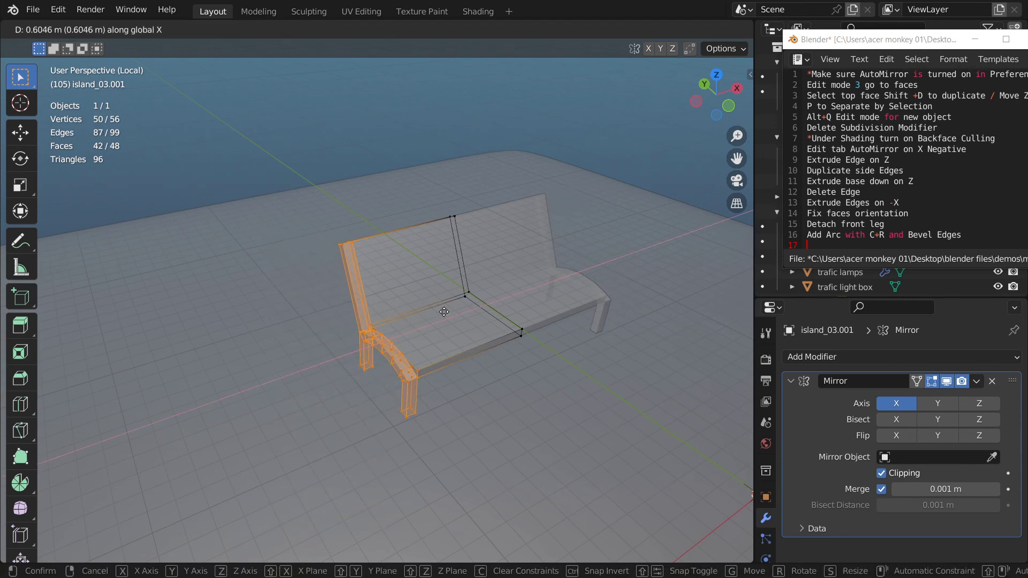
left_click(438, 311)
key("alt+a")
Step: Push the top end face of the side frame's slanted post outward along its normal with Shrink/Fatten
middle_click_drag(438, 311, 263, 313)
key("3")
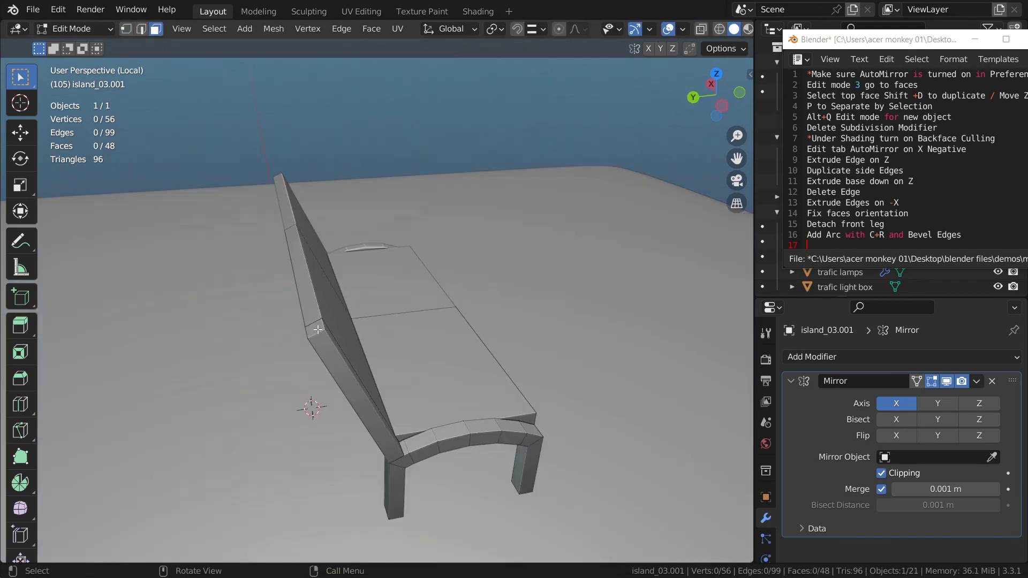
left_click(318, 330)
middle_click_drag(319, 330, 272, 339)
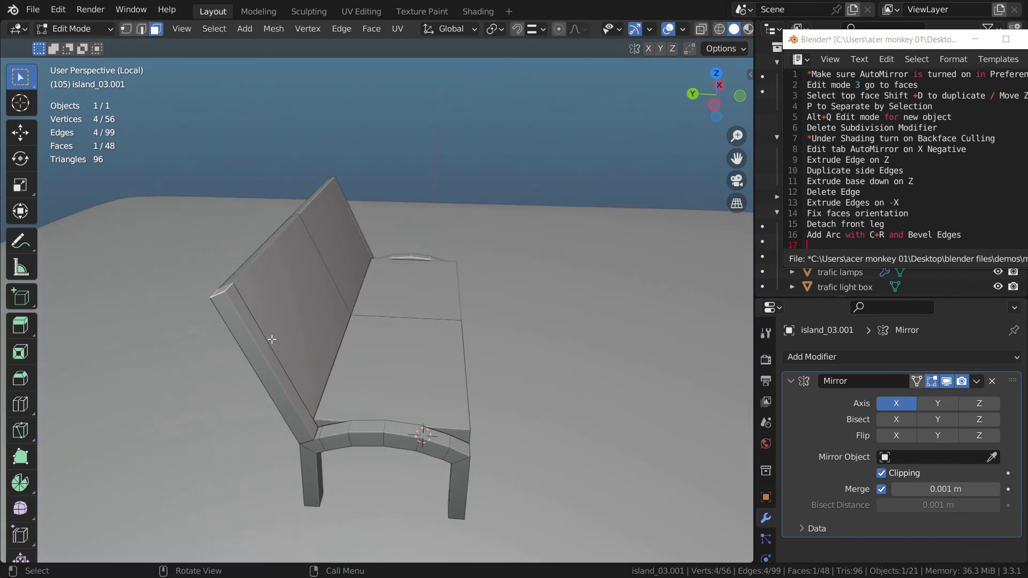
key("alt+s")
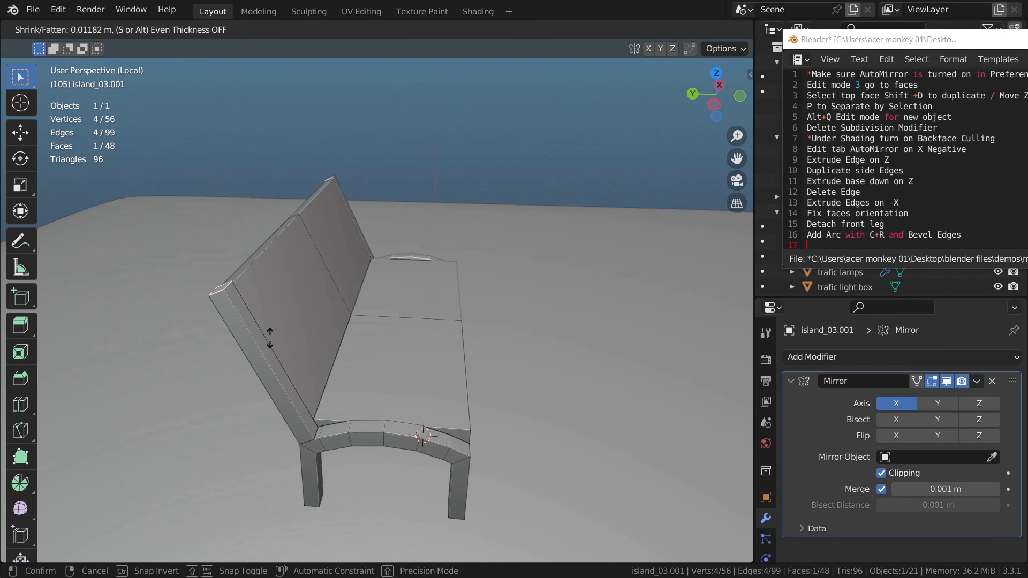